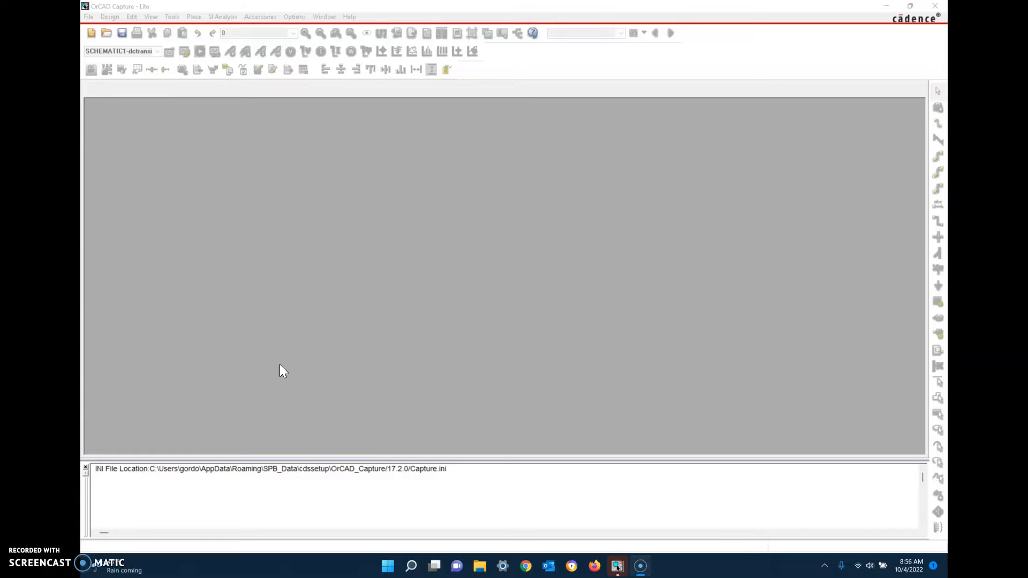
# Start a new PSpice Analog or Mixed A/D project named LabQuiz1 in the PSpice Lab 2 folder.
pyautogui.click(89, 17)
pyautogui.click(88, 15)
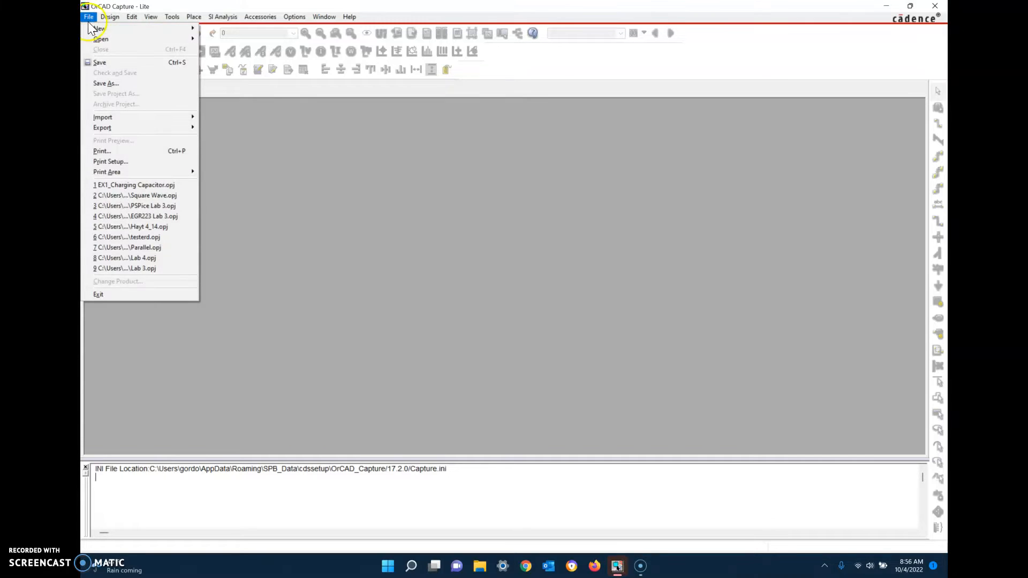
pyautogui.click(101, 31)
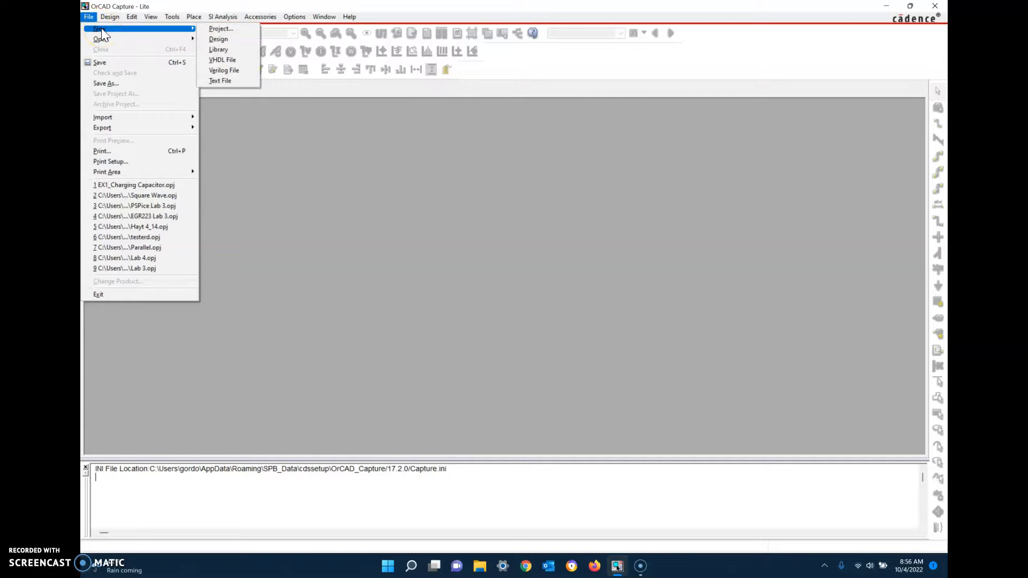
pyautogui.click(242, 29)
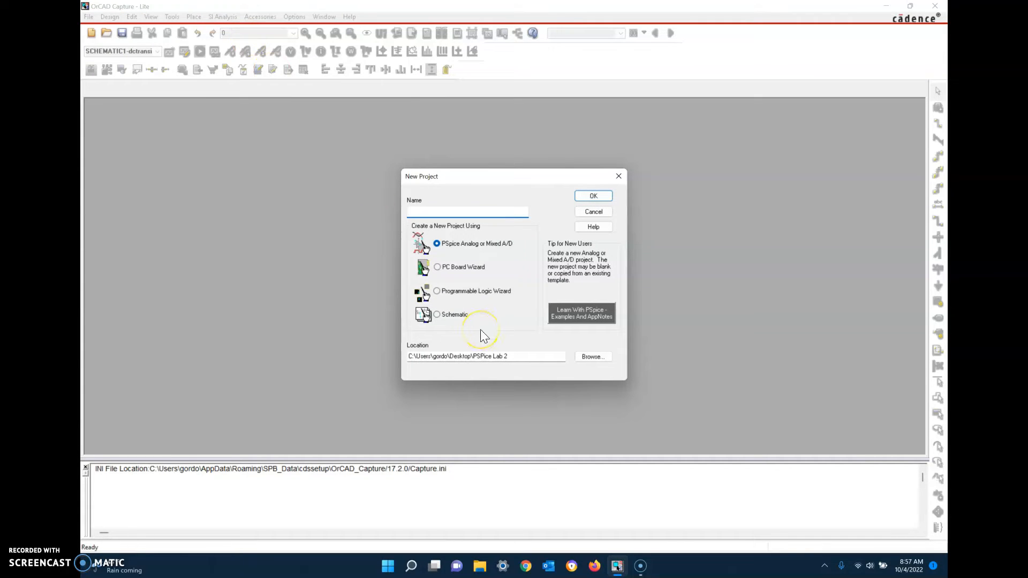
pyautogui.write('LabQuiz1')
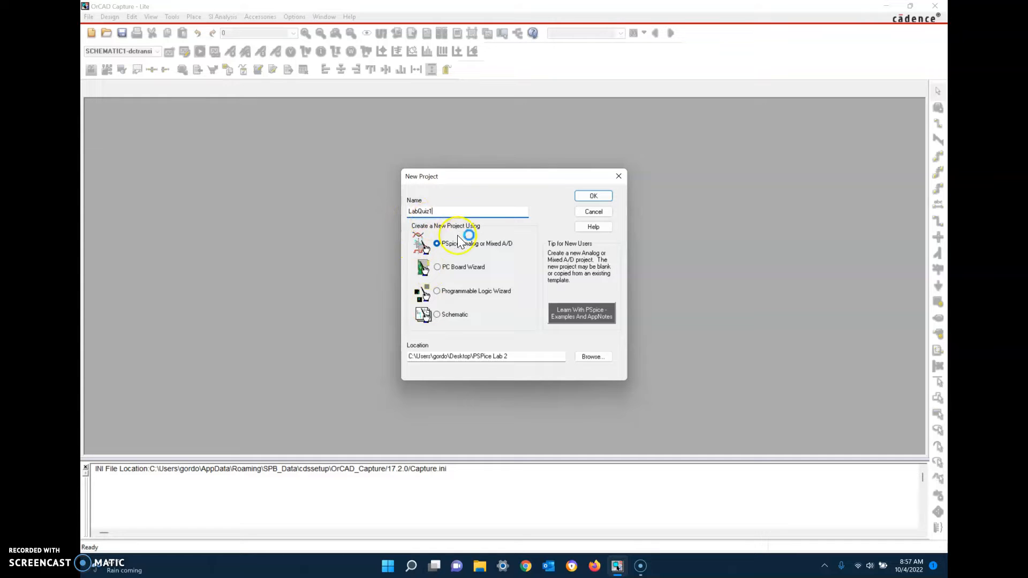
pyautogui.click(476, 244)
pyautogui.click(592, 196)
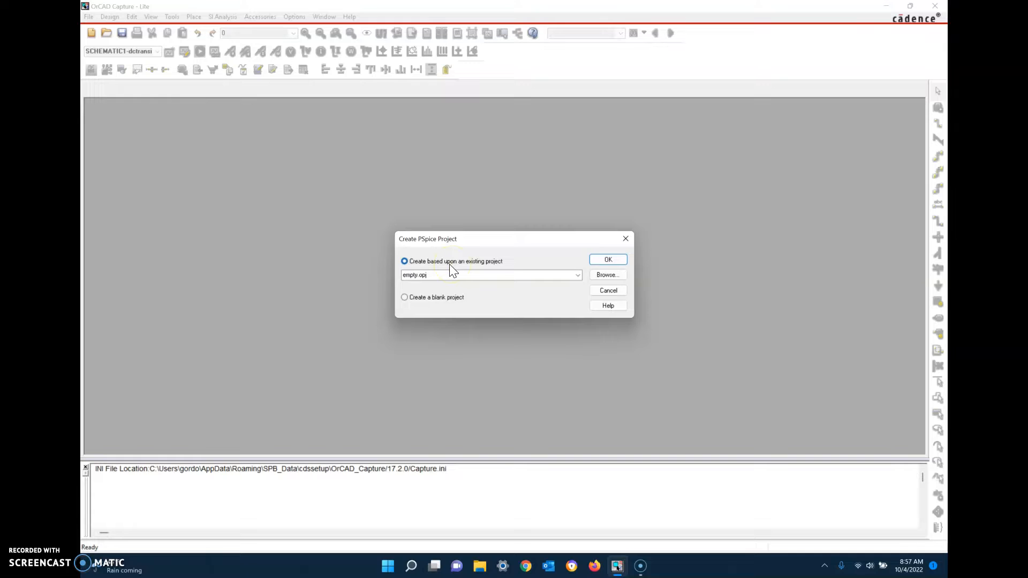
# Create the PSpice project as a blank project and maximize its schematic page.
pyautogui.click(405, 299)
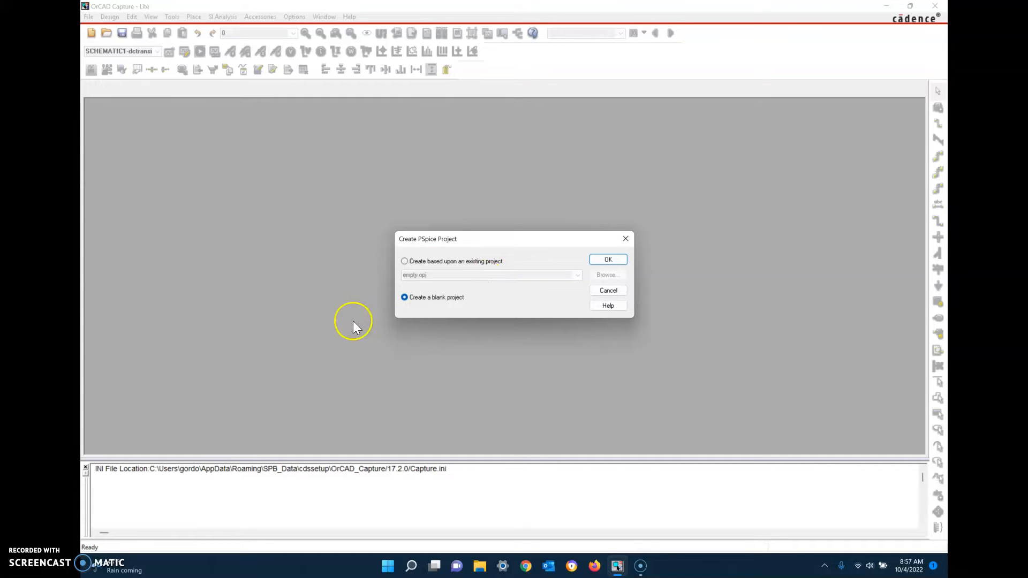
pyautogui.click(601, 260)
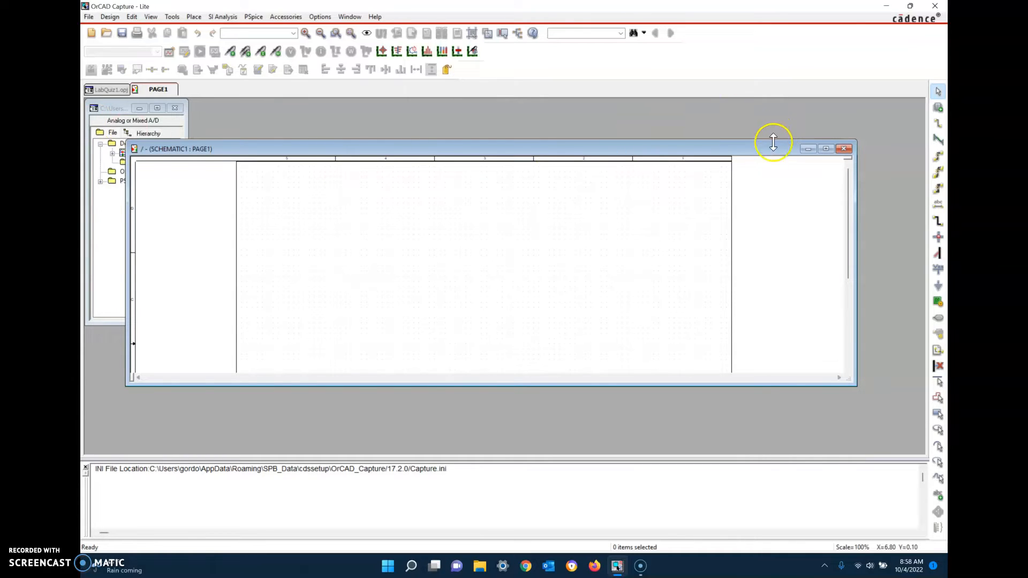
pyautogui.click(824, 149)
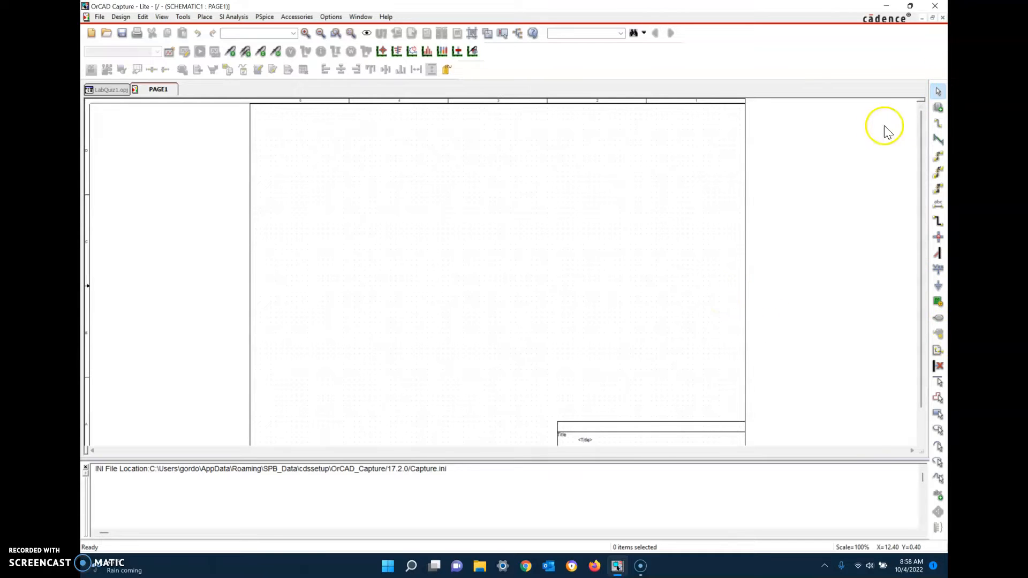
# Place four resistors (part R from the ANALOG library) one below another in a column on the schematic page.
pyautogui.click(937, 109)
pyautogui.click(798, 155)
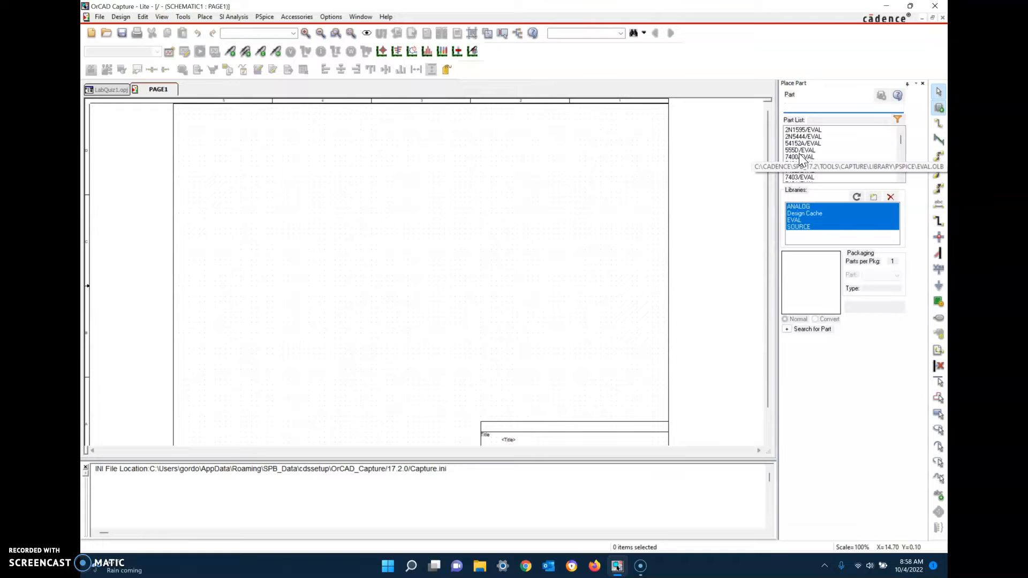
pyautogui.write('R')
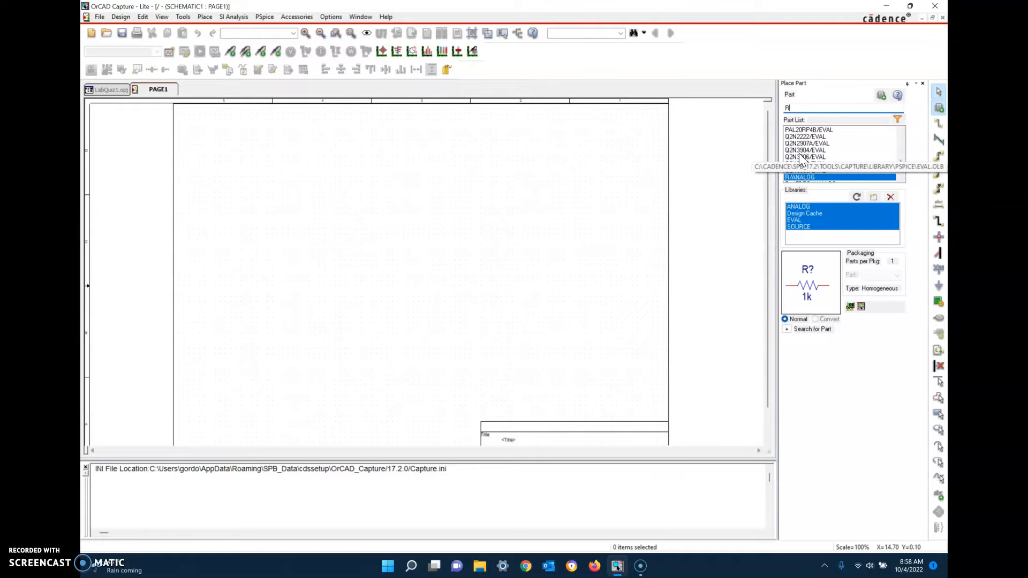
pyautogui.click(797, 179)
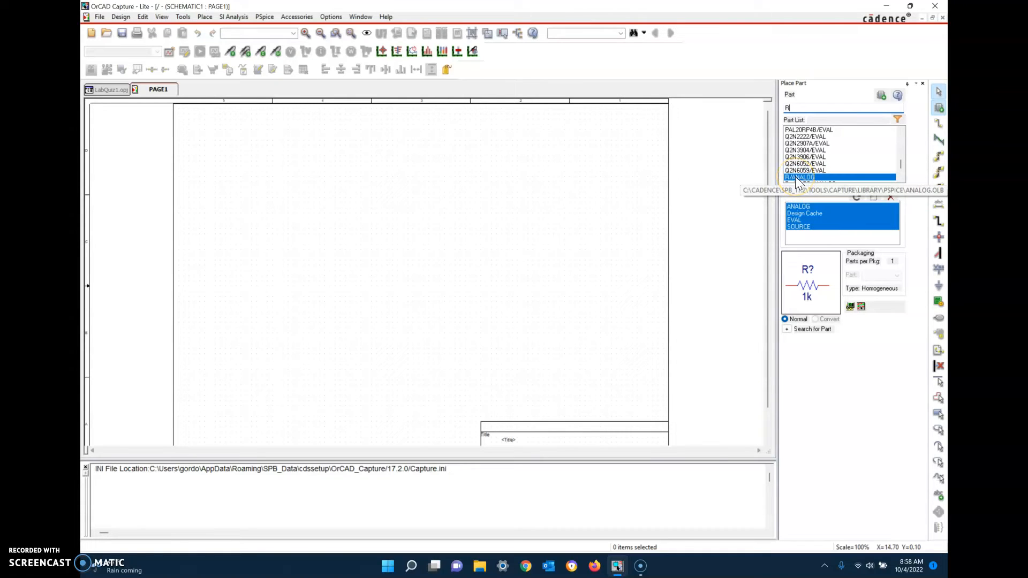
pyautogui.doubleClick(795, 179)
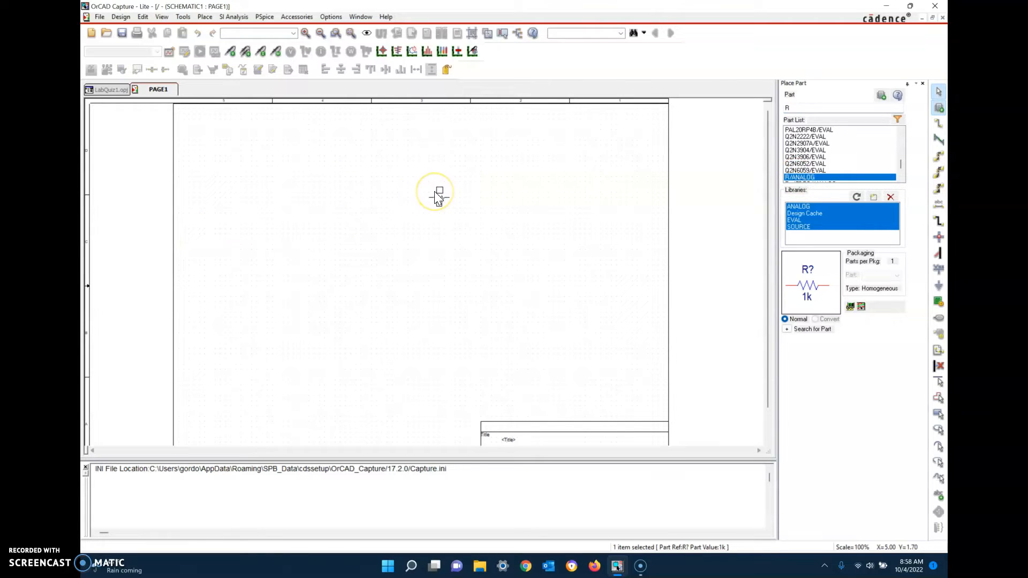
pyautogui.click(416, 159)
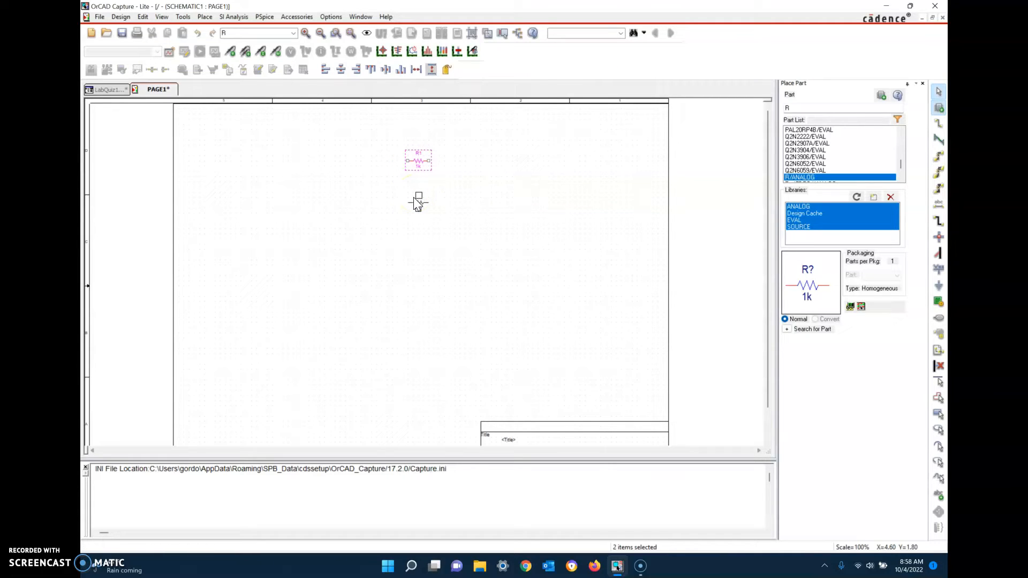
pyautogui.click(418, 202)
pyautogui.click(418, 233)
pyautogui.click(417, 265)
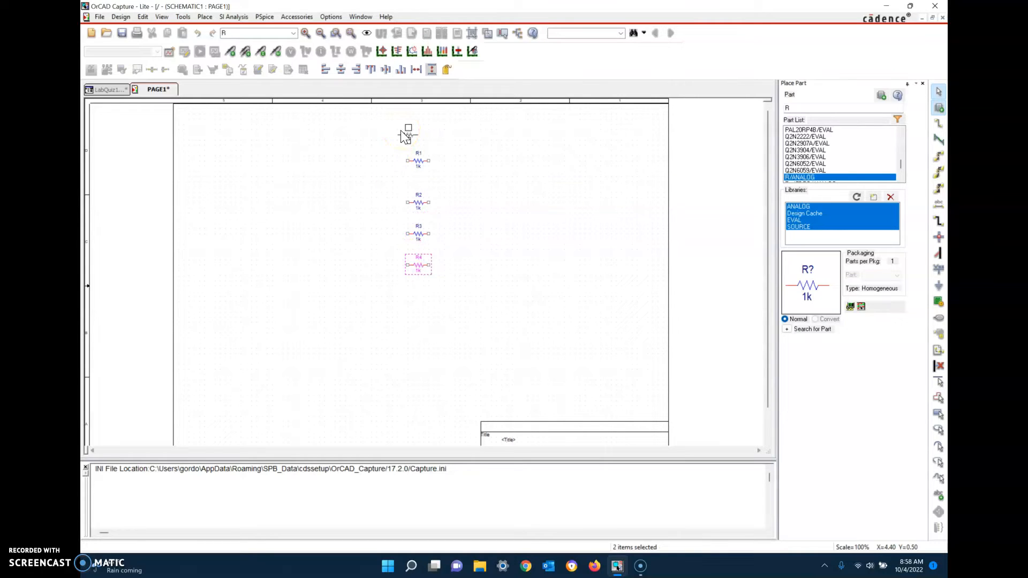
pyautogui.press('Escape')
pyautogui.click(404, 137)
pyautogui.click(308, 170)
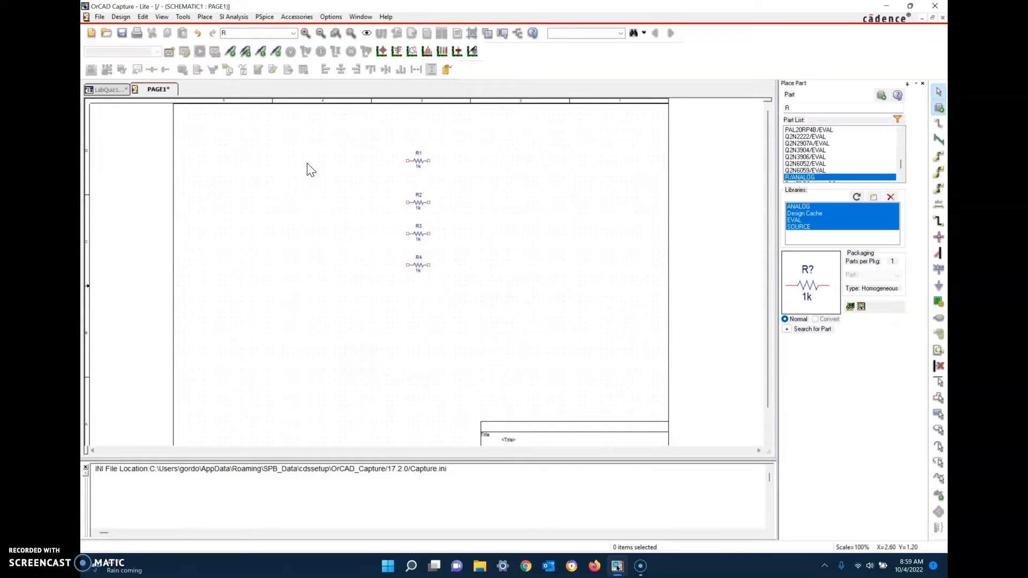
# Rotate all four resistors in the column to a vertical orientation.
pyautogui.click(419, 164)
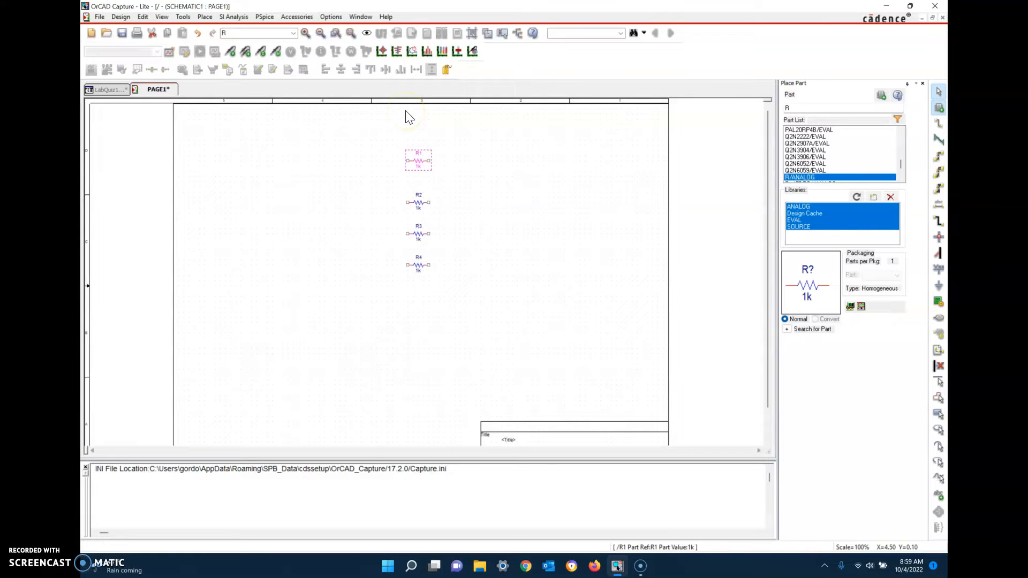
pyautogui.press('r')
pyautogui.click(418, 202)
pyautogui.press('r')
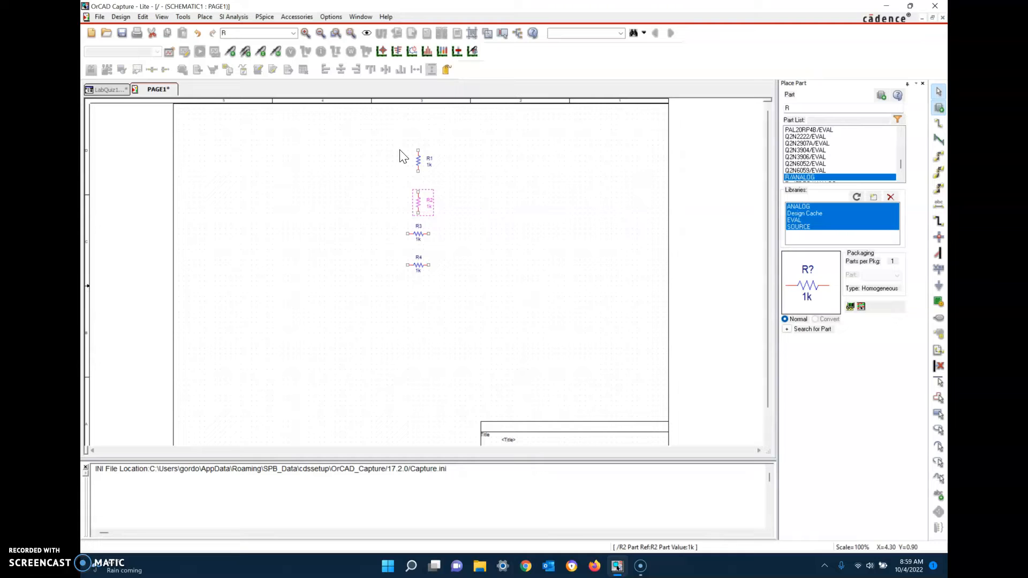
pyautogui.click(420, 234)
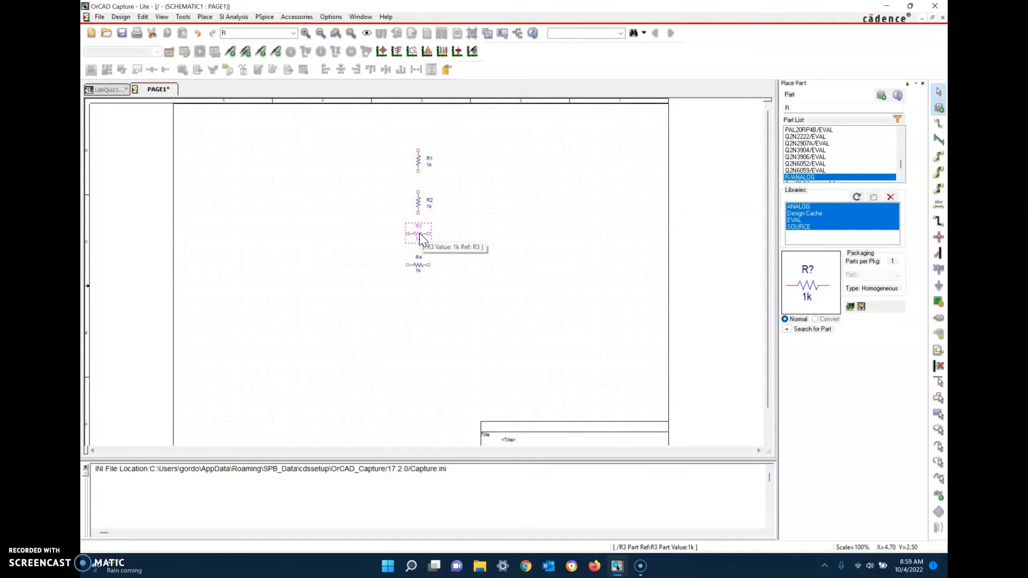
pyautogui.click(417, 267)
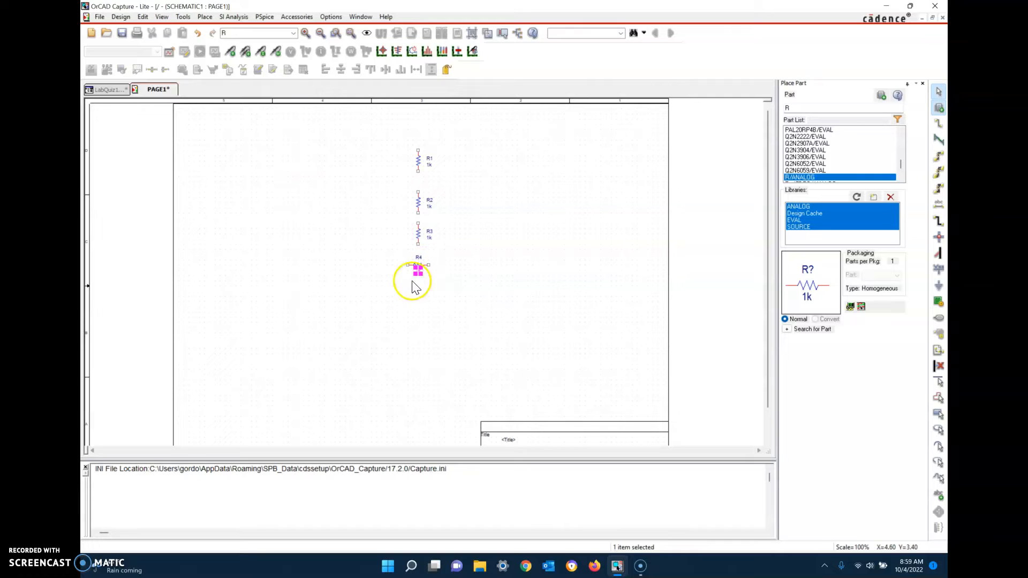
pyautogui.click(363, 305)
pyautogui.click(419, 264)
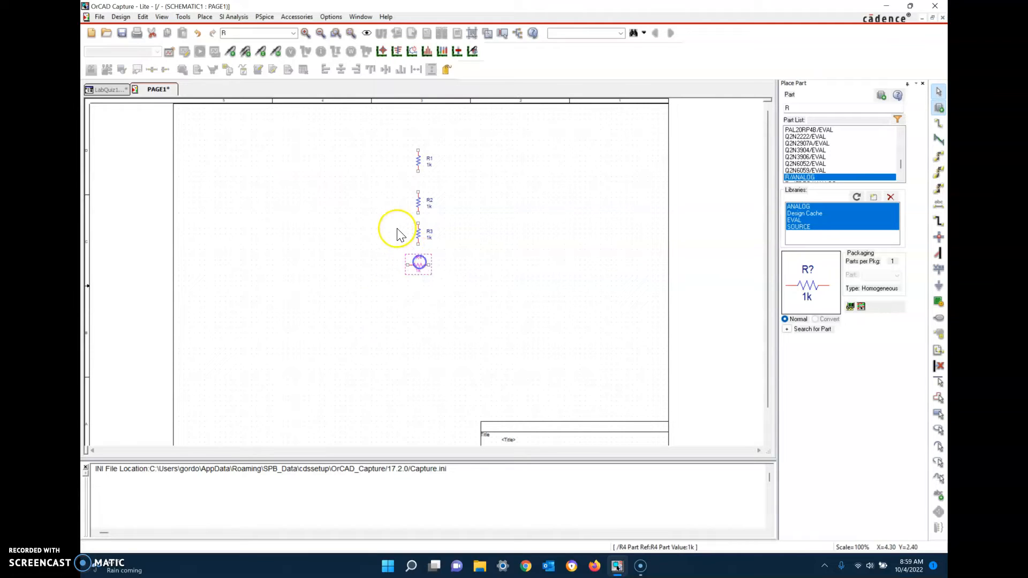
pyautogui.press('r')
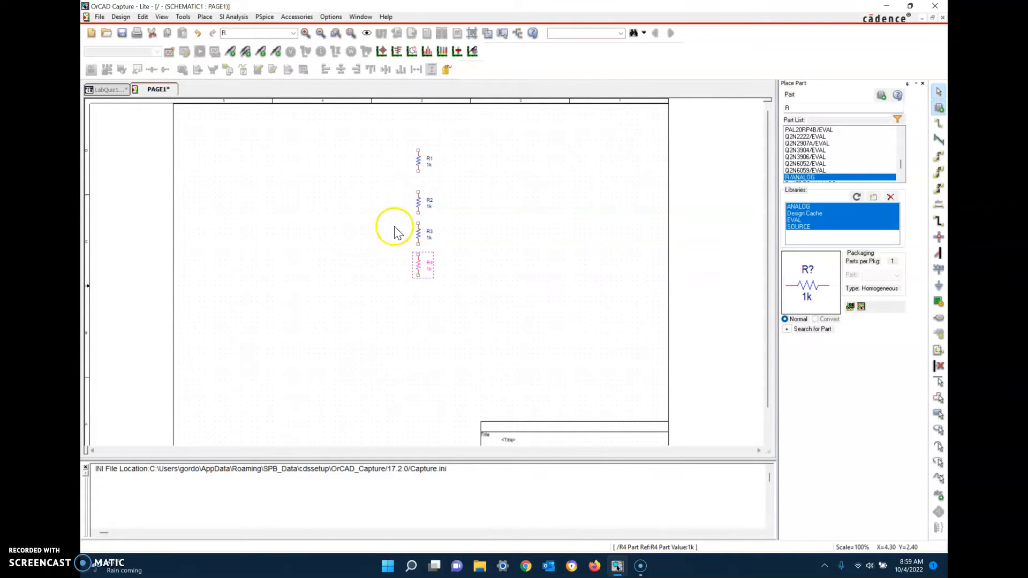
pyautogui.click(343, 307)
# Space the resistors evenly in the column by moving R2 slightly up and R4 slightly down.
pyautogui.click(121, 16)
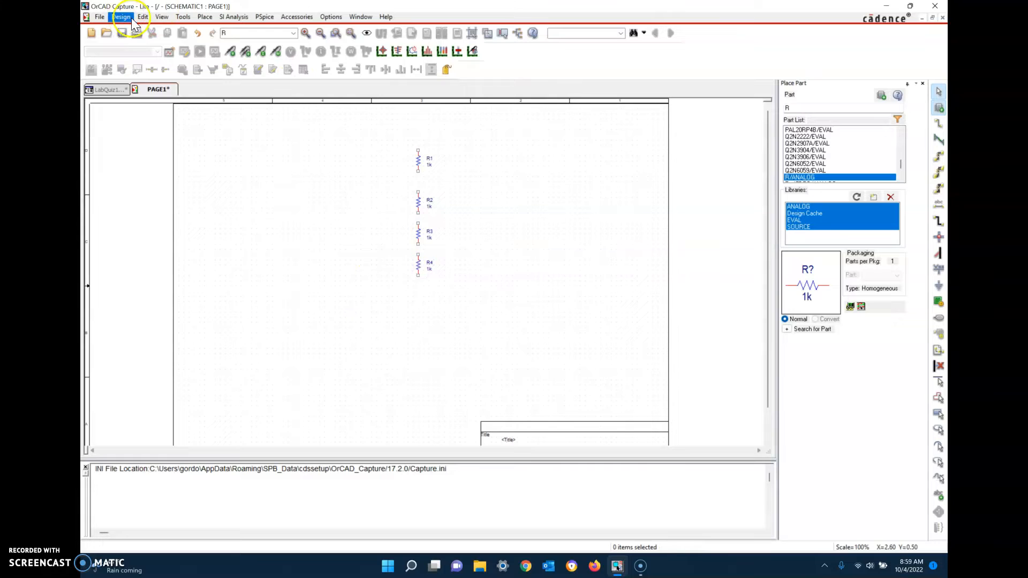
pyautogui.click(162, 16)
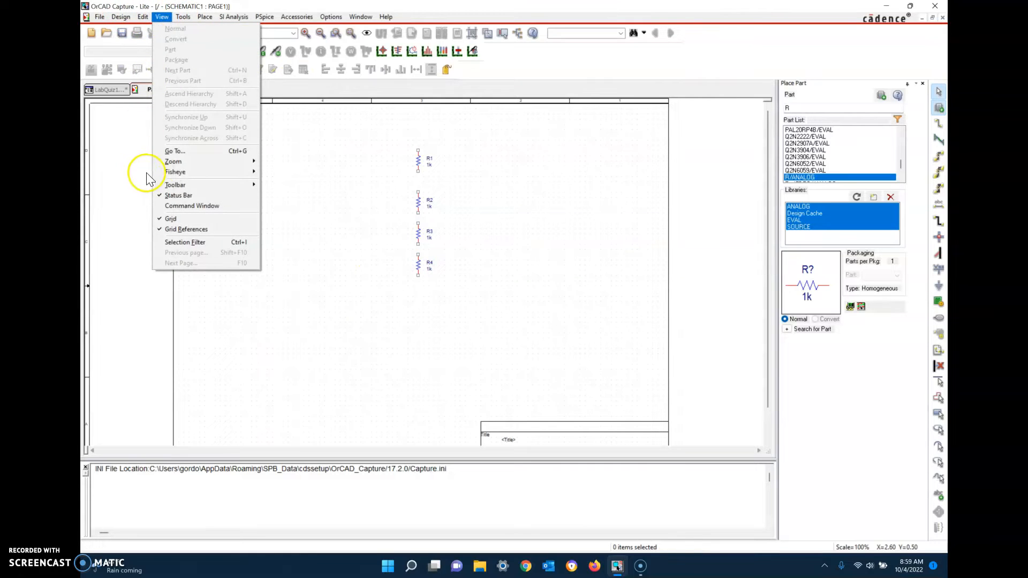
pyautogui.moveTo(174, 162)
pyautogui.click(270, 159)
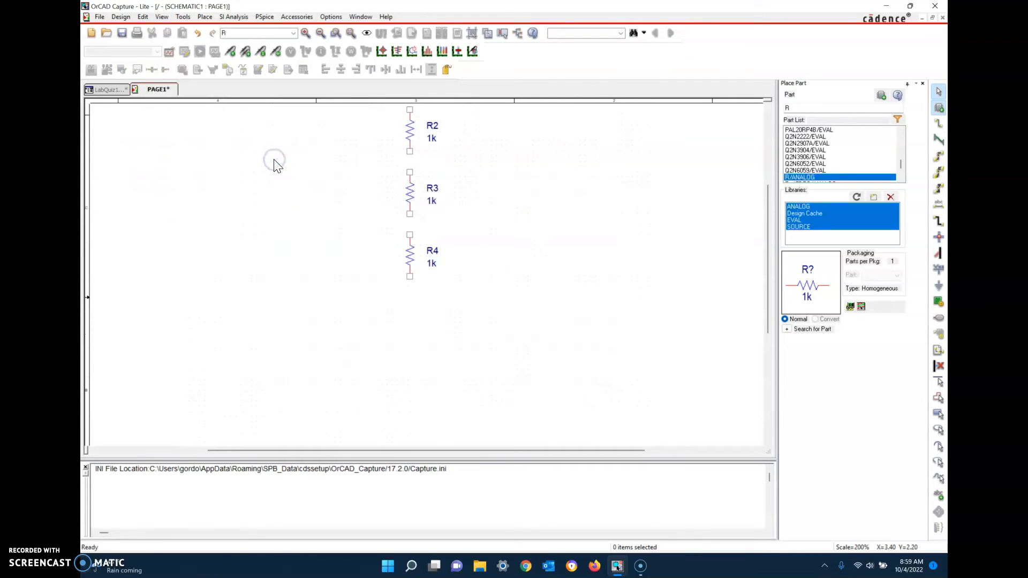
pyautogui.click(473, 332)
pyautogui.scroll(3, 504, 256)
pyautogui.scroll(2, 504, 267)
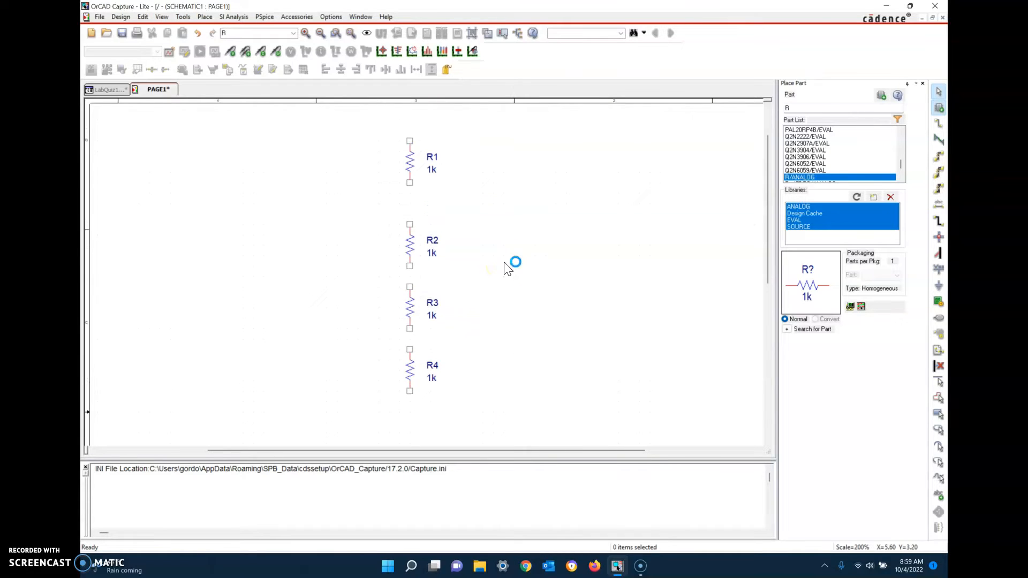
pyautogui.moveTo(216, 450); pyautogui.dragTo(164, 451)
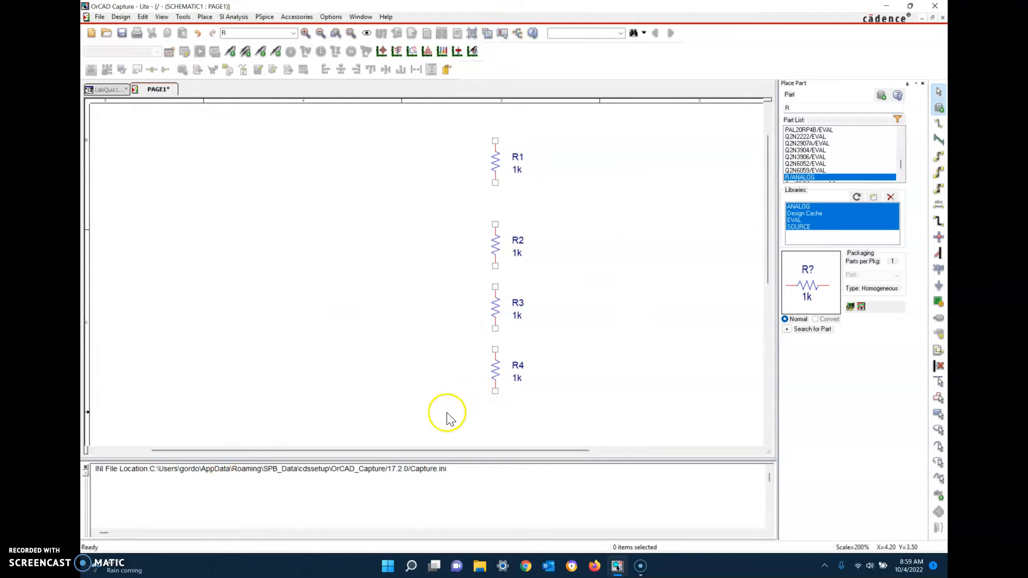
pyautogui.moveTo(494, 243); pyautogui.dragTo(493, 230)
pyautogui.moveTo(496, 370); pyautogui.dragTo(498, 377)
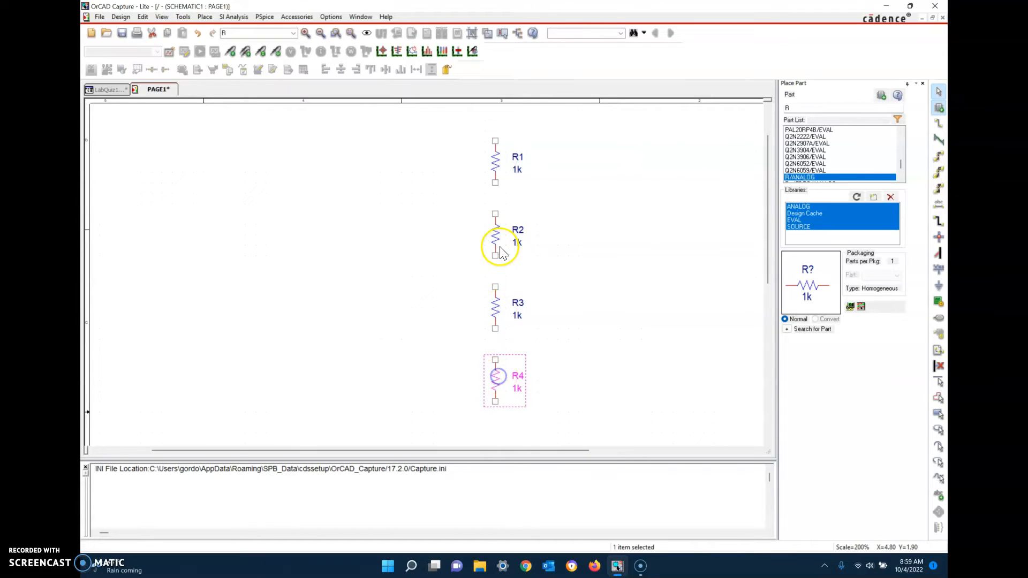
pyautogui.click(298, 270)
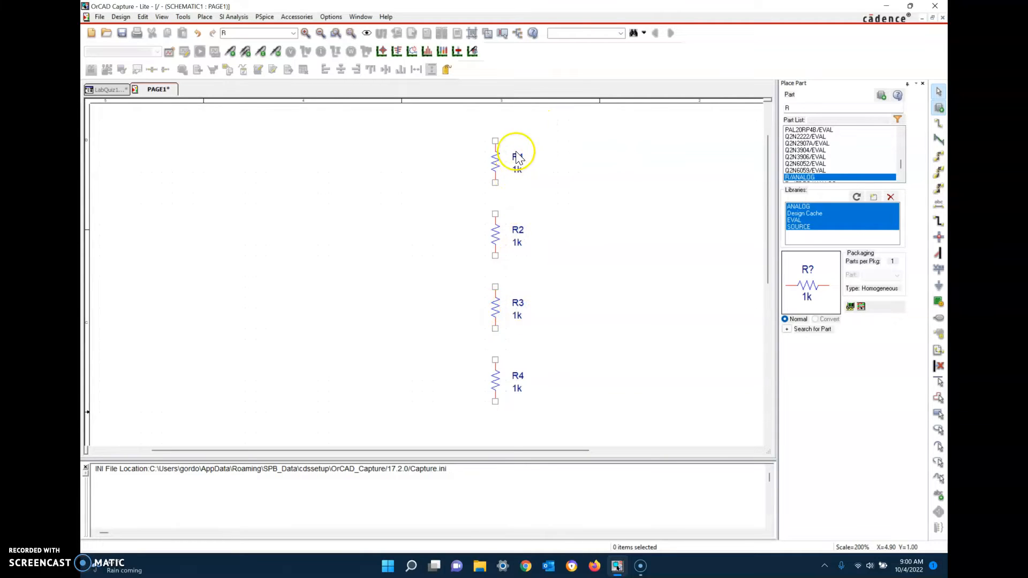
# Change the part reference of the bottom resistor to R1.
pyautogui.doubleClick(517, 377)
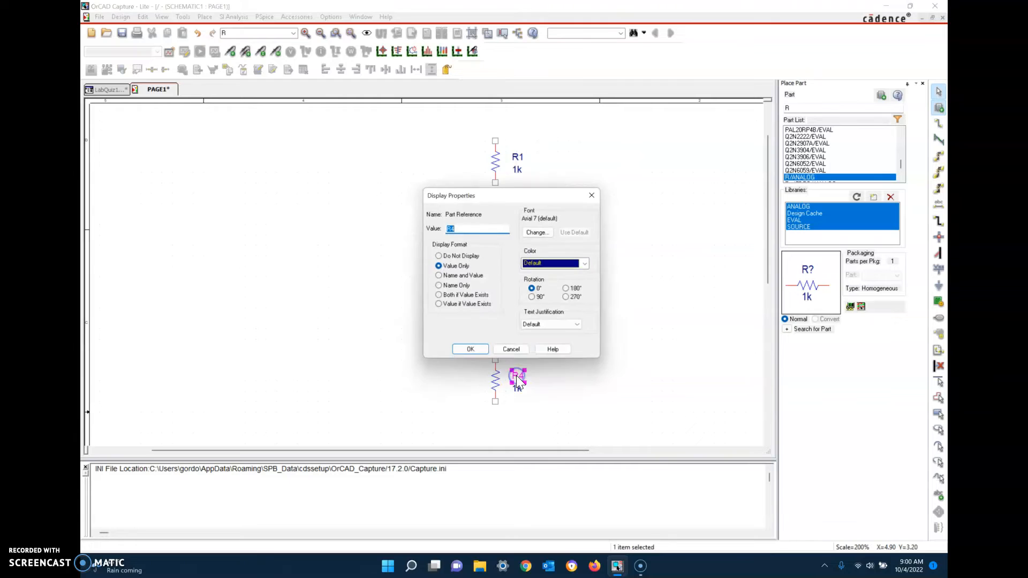
pyautogui.click(460, 229)
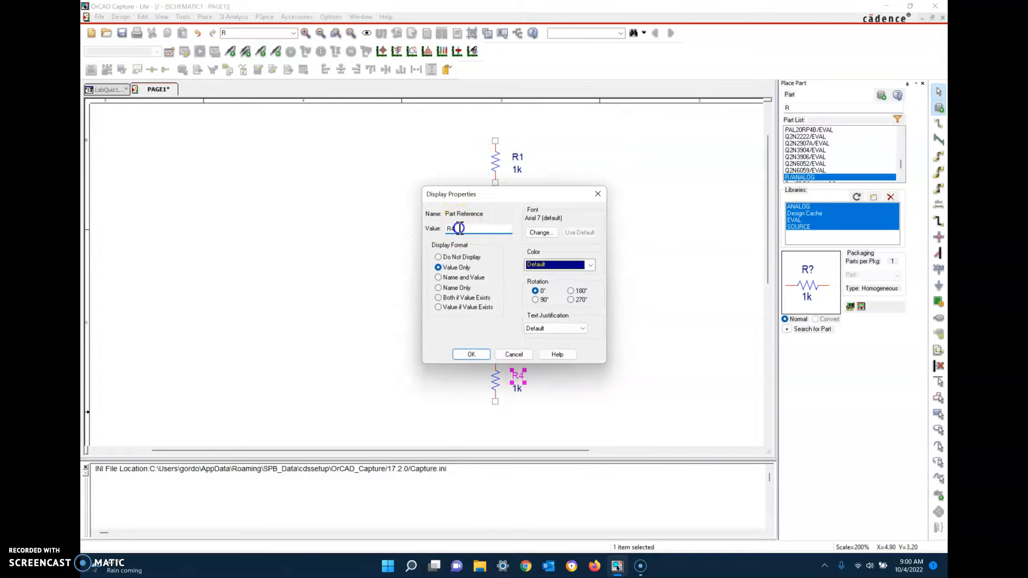
pyautogui.write('1')
pyautogui.click(464, 352)
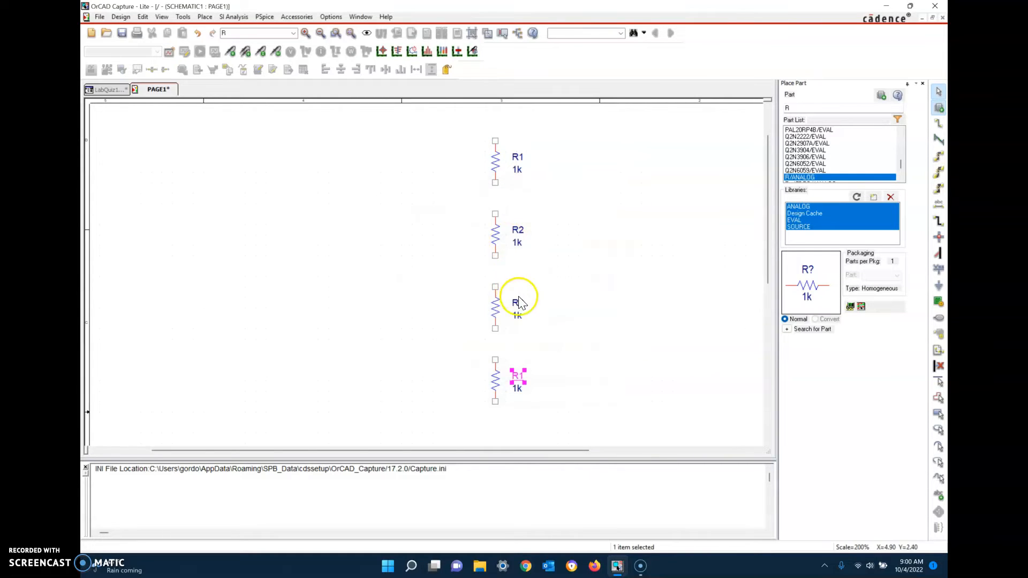
# Change the part reference of the third resistor from the top to R2 and the second one to R3.
pyautogui.doubleClick(517, 303)
pyautogui.click(461, 230)
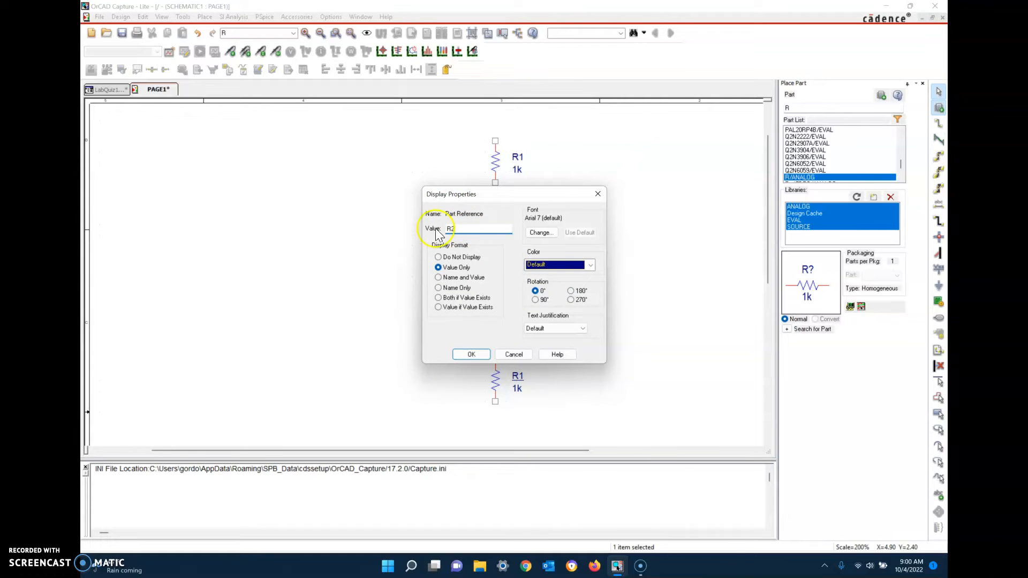
pyautogui.click(472, 355)
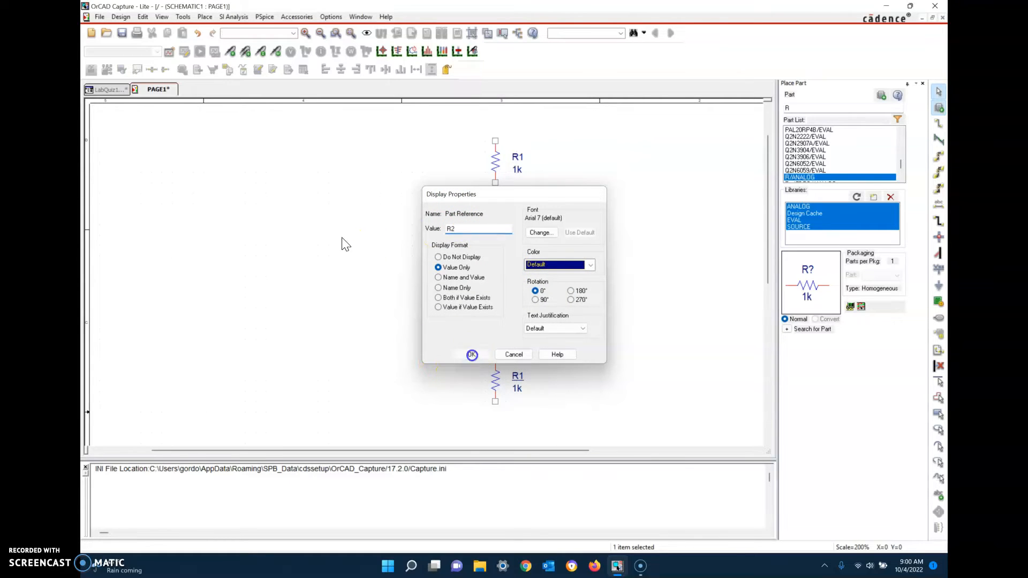
pyautogui.doubleClick(518, 231)
pyautogui.write('R')
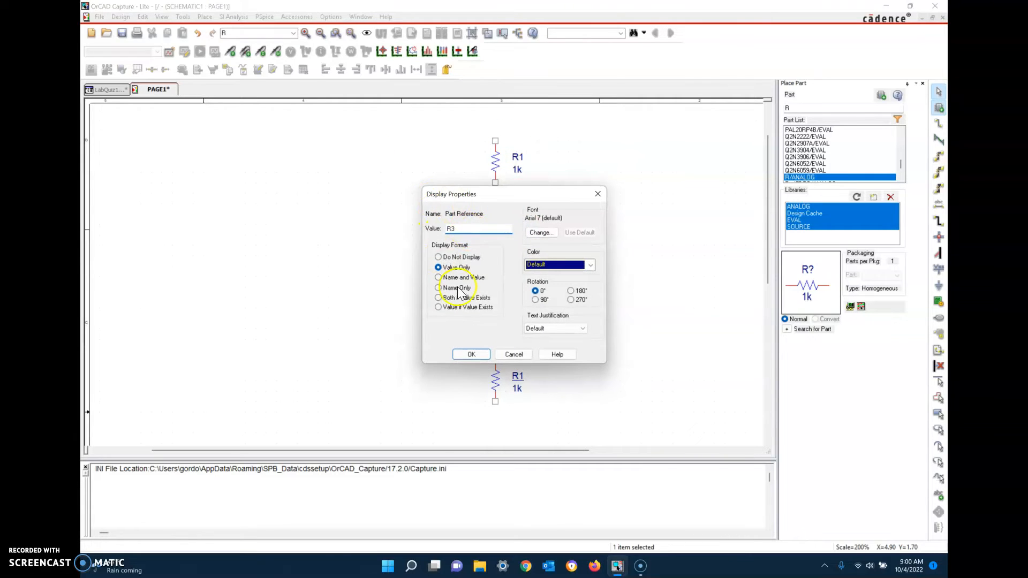
pyautogui.click(471, 354)
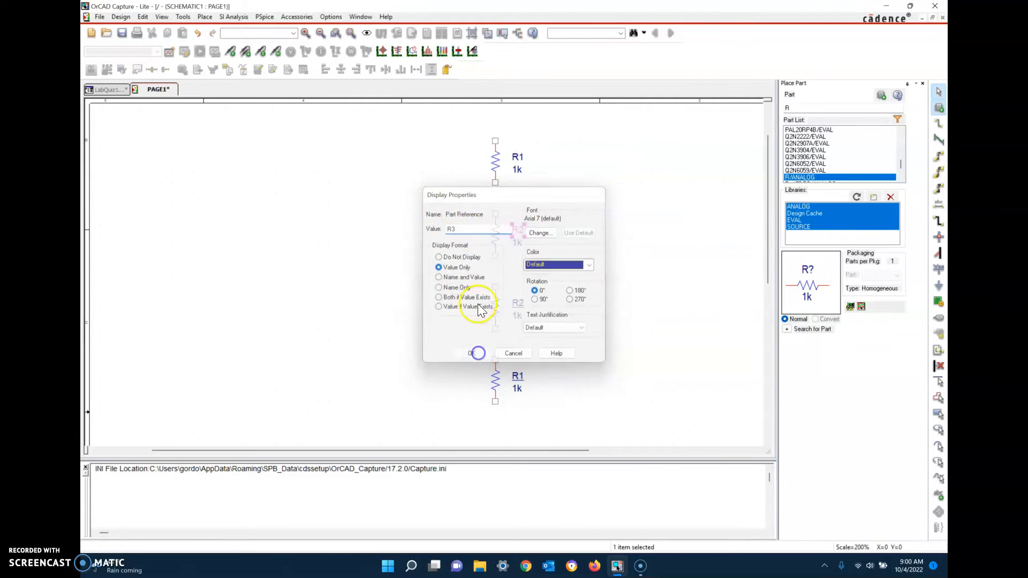
# Change the part reference of the top resistor to R4.
pyautogui.doubleClick(517, 157)
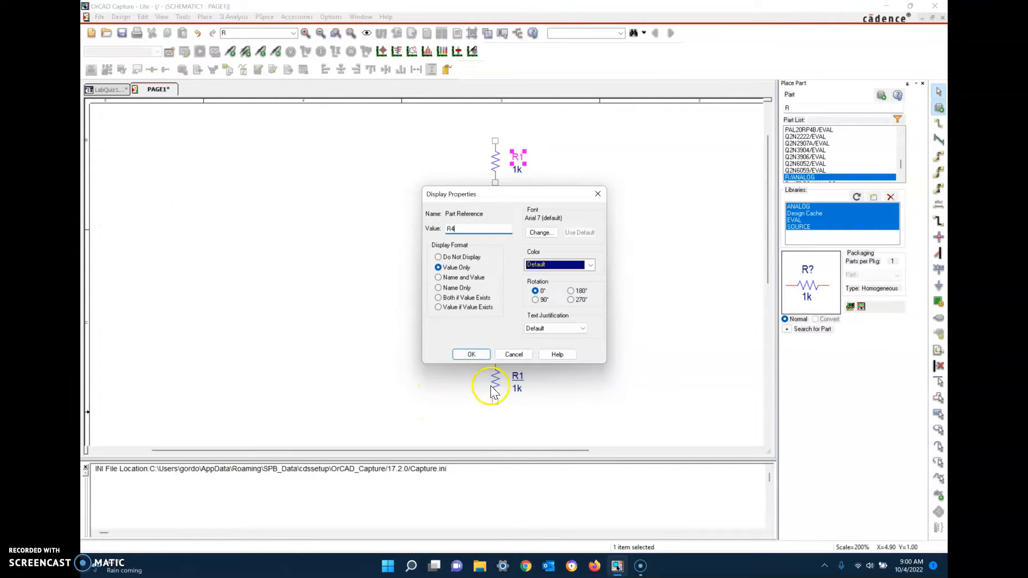
pyautogui.click(471, 354)
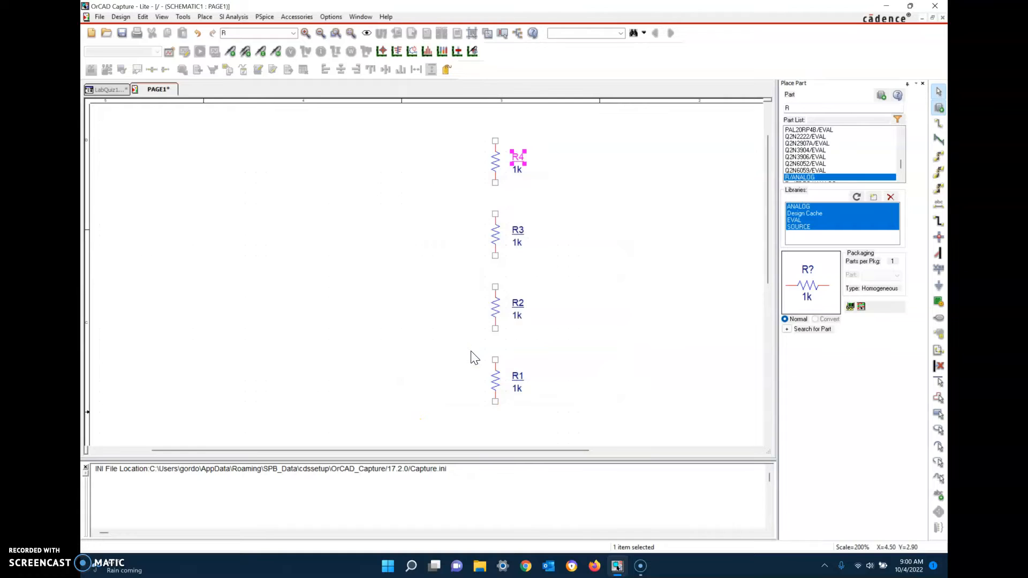
pyautogui.click(649, 187)
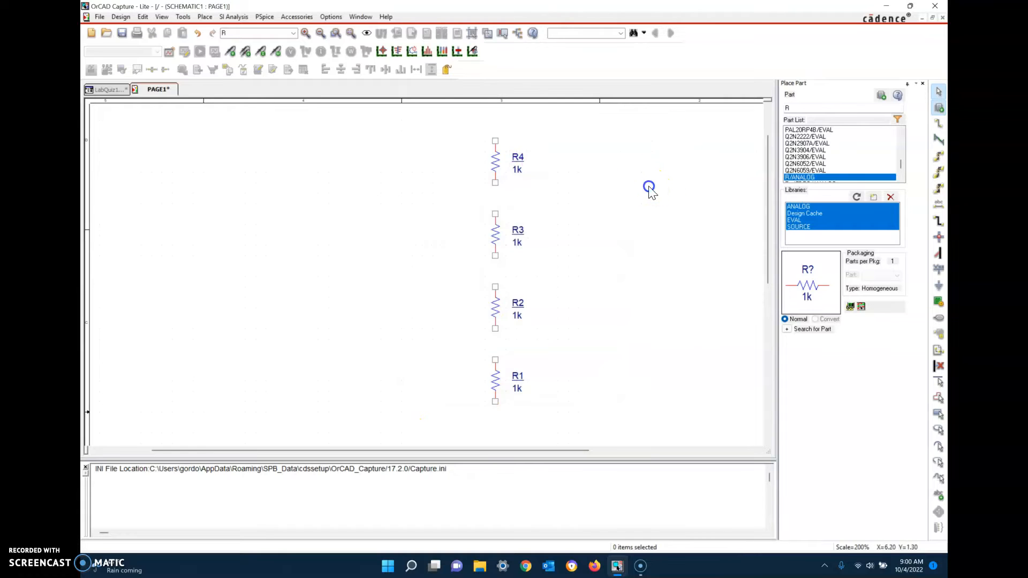
# Set the resistance of R1 to 4.7k and of R2 to 2.2k.
pyautogui.doubleClick(516, 389)
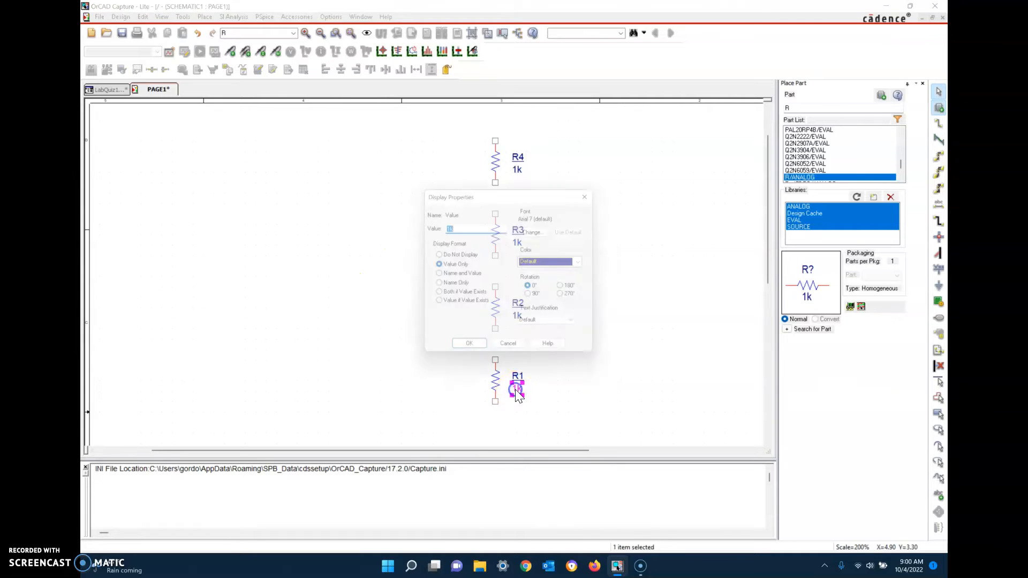
pyautogui.click(451, 231)
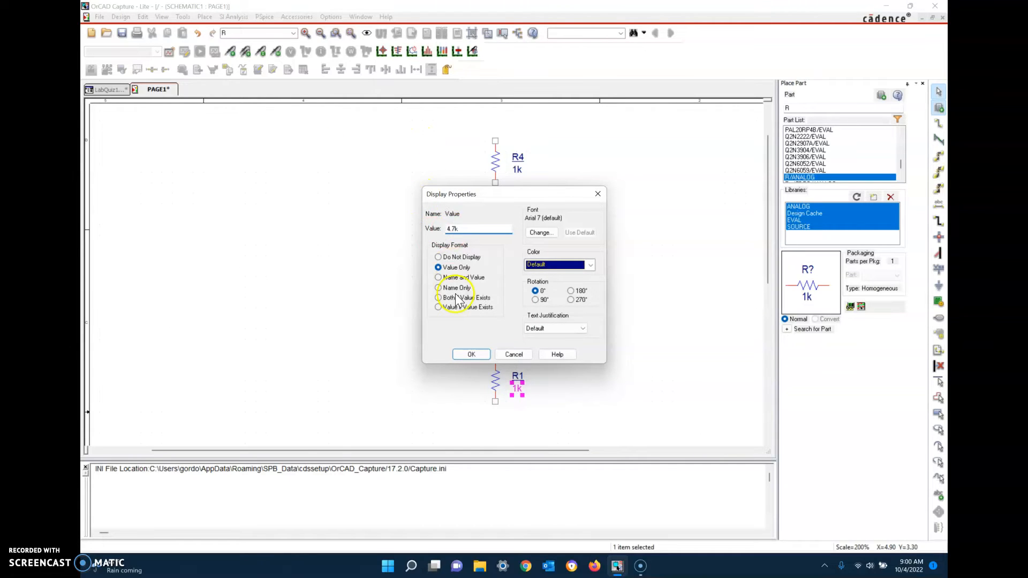
pyautogui.click(479, 354)
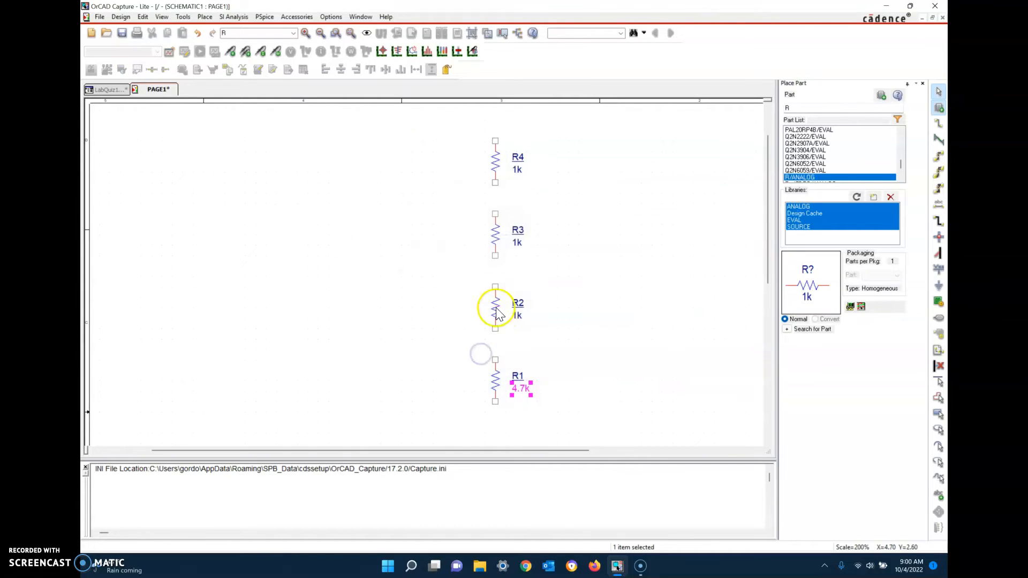
pyautogui.doubleClick(516, 317)
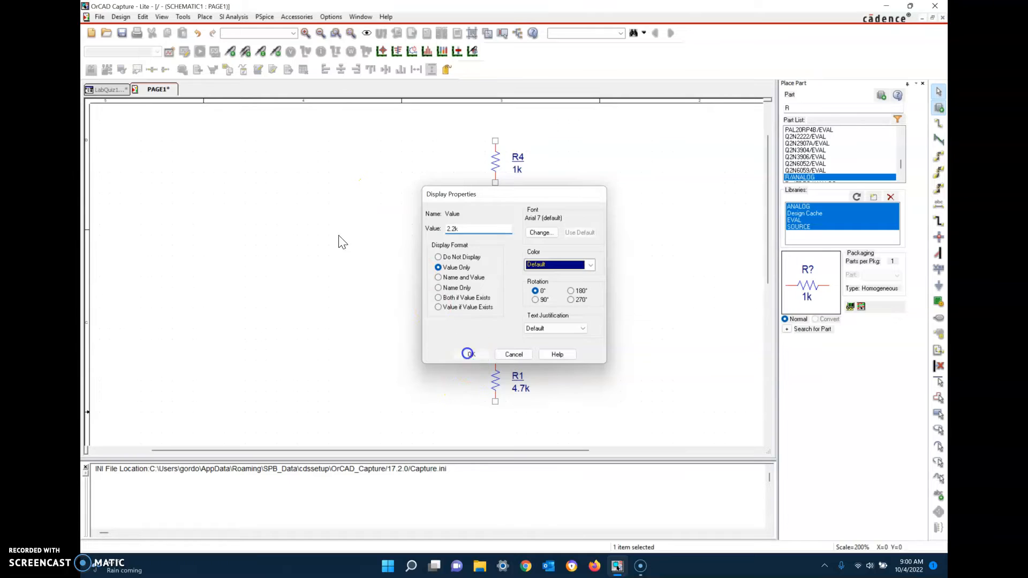
pyautogui.click(470, 355)
# Set the resistance of R3 to 1.5k and accept 1k as the resistance of R4.
pyautogui.doubleClick(515, 243)
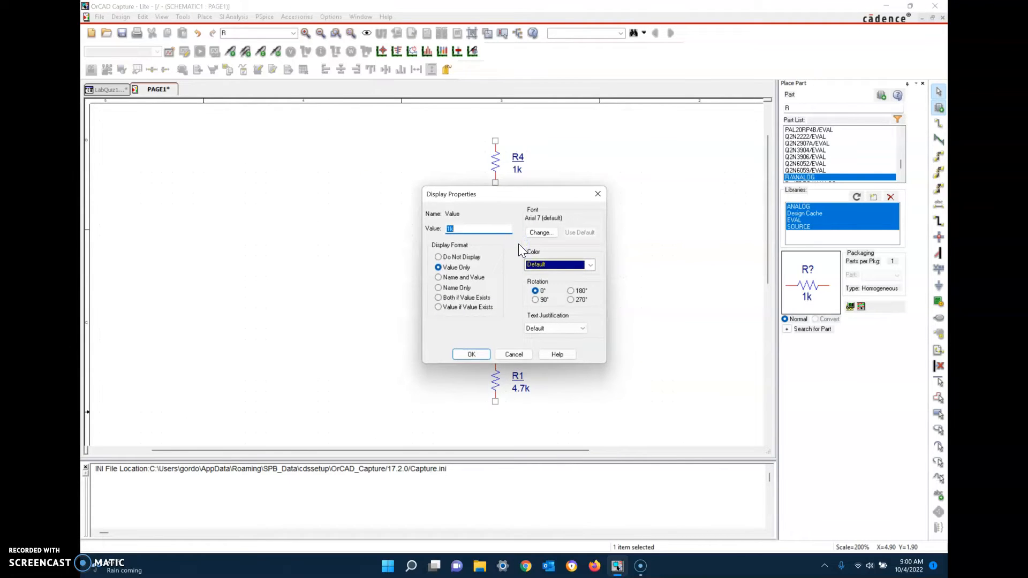
pyautogui.click(451, 229)
pyautogui.click(465, 355)
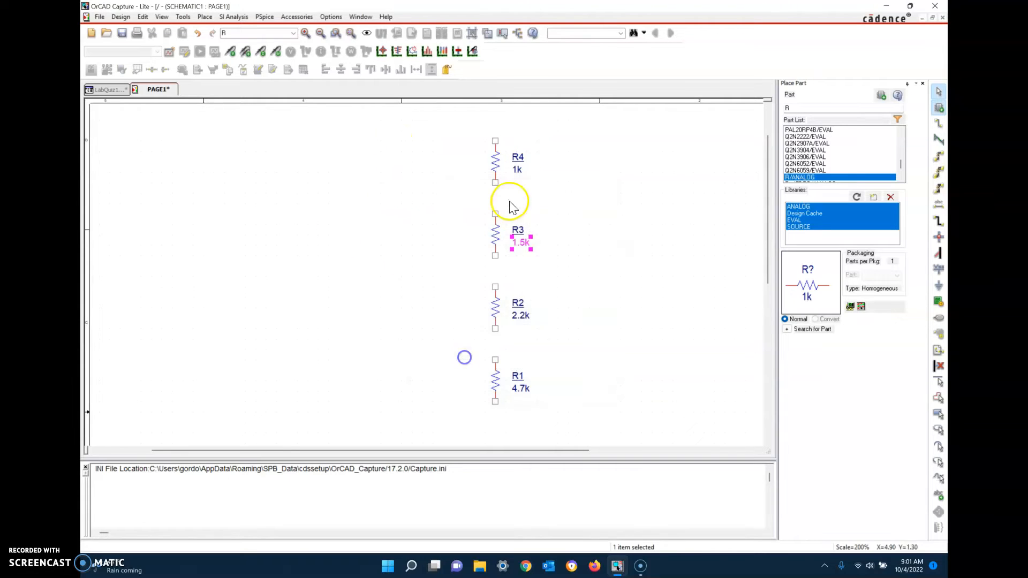
pyautogui.doubleClick(517, 168)
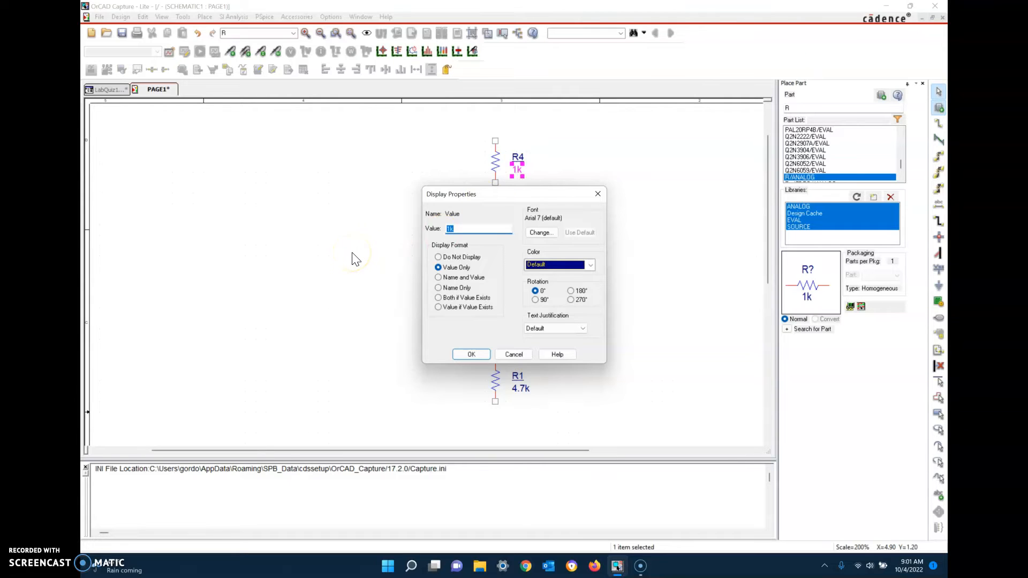
pyautogui.click(467, 355)
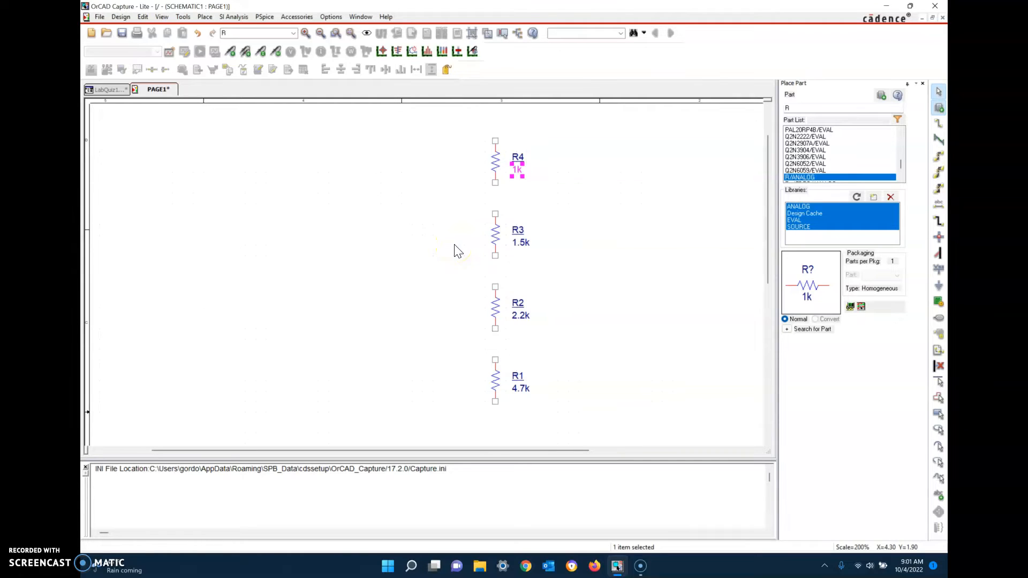
# Find the VDC part from the SOURCE library and place one to the left of the resistor column, about midway down.
pyautogui.click(796, 106)
pyautogui.press('BackSpace')
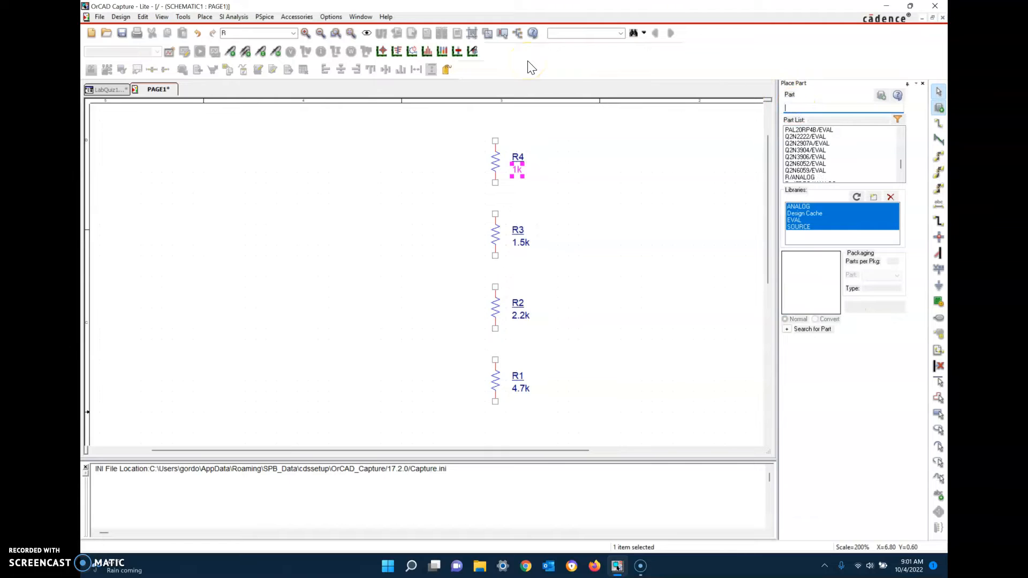
pyautogui.write('v')
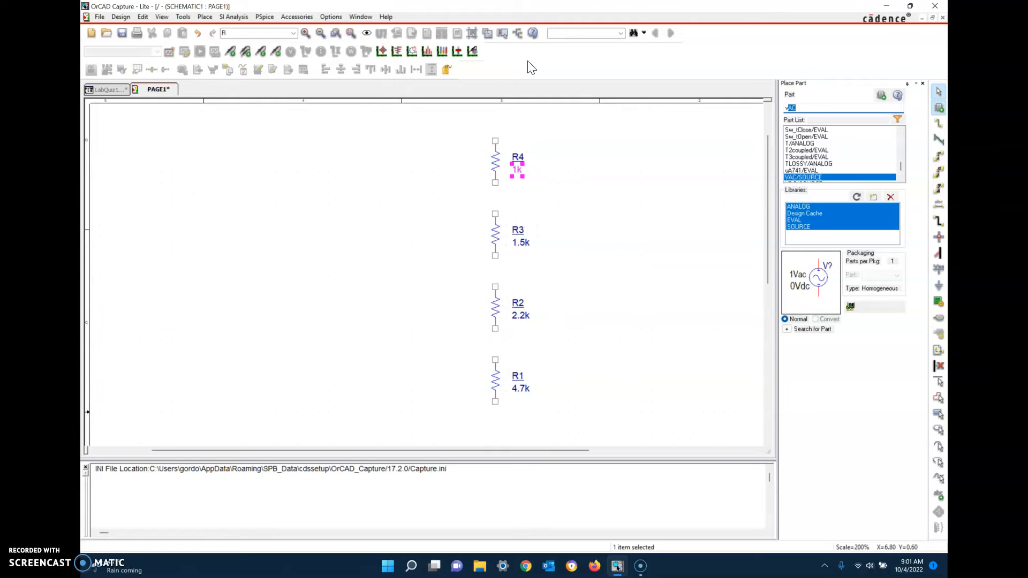
pyautogui.write('dc')
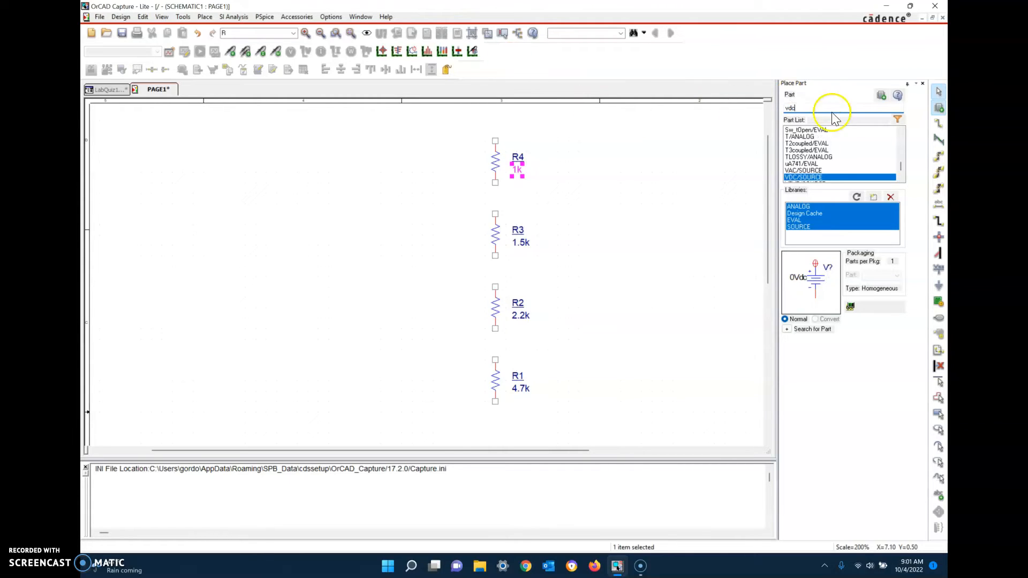
pyautogui.doubleClick(794, 177)
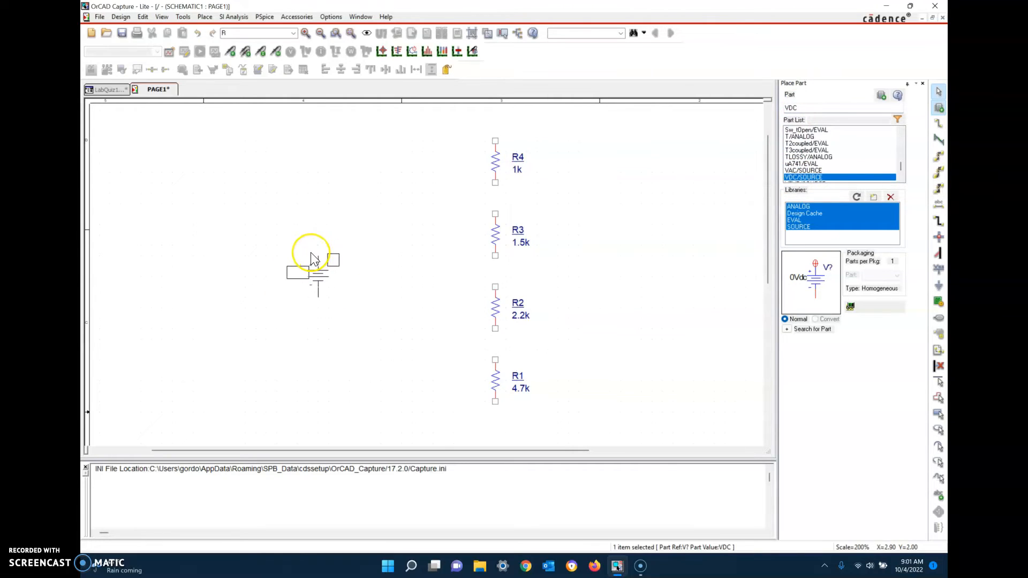
pyautogui.click(314, 252)
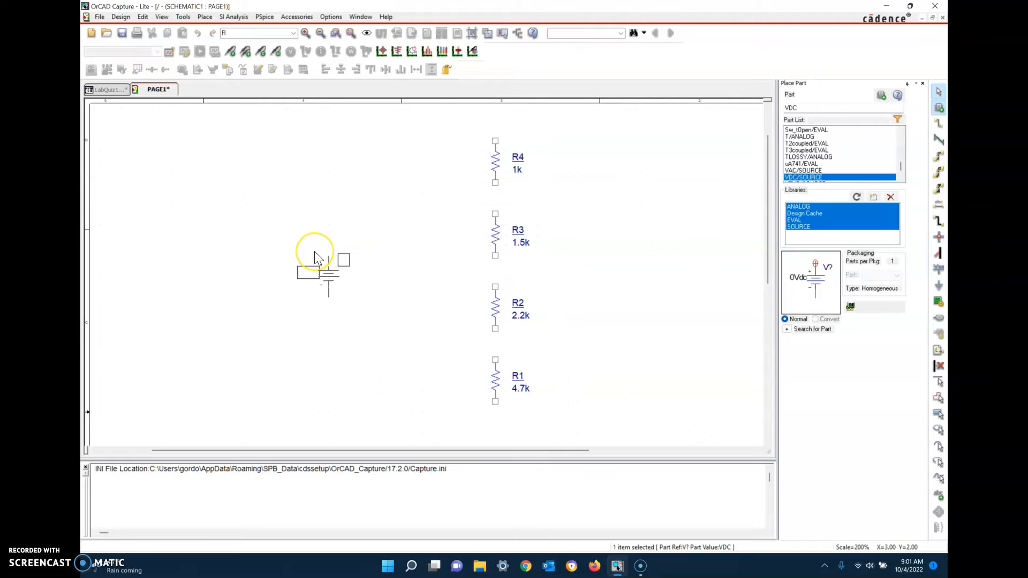
pyautogui.click(315, 252)
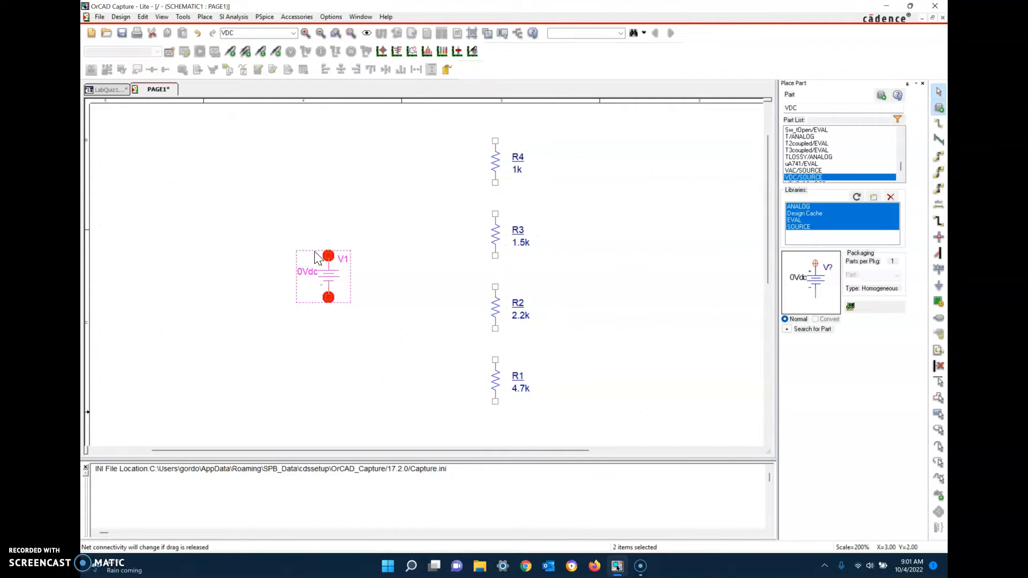
pyautogui.press('Escape')
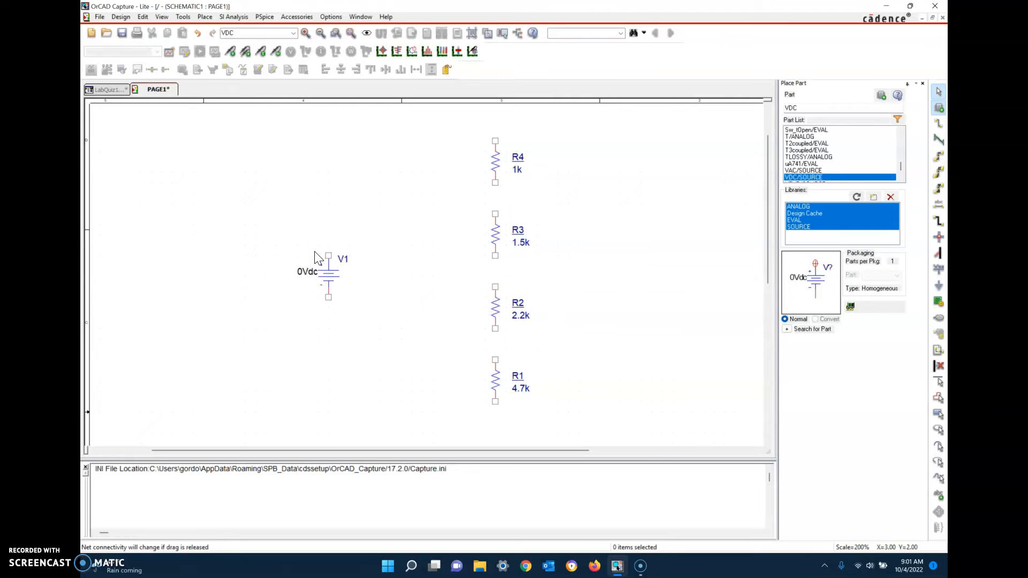
# Change the voltage source's part reference to Vs and its DC value to 5Vdc.
pyautogui.doubleClick(342, 259)
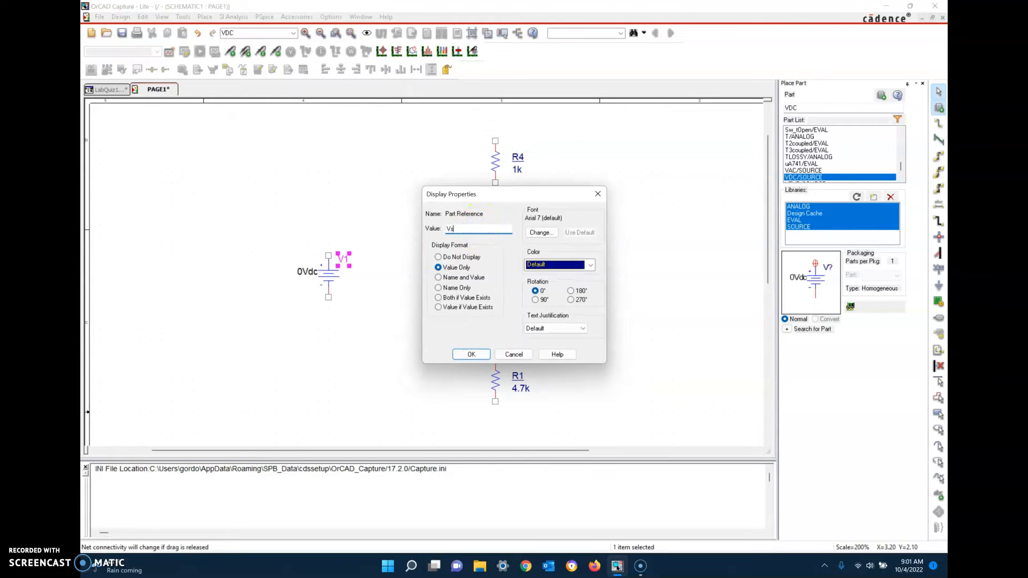
pyautogui.click(456, 355)
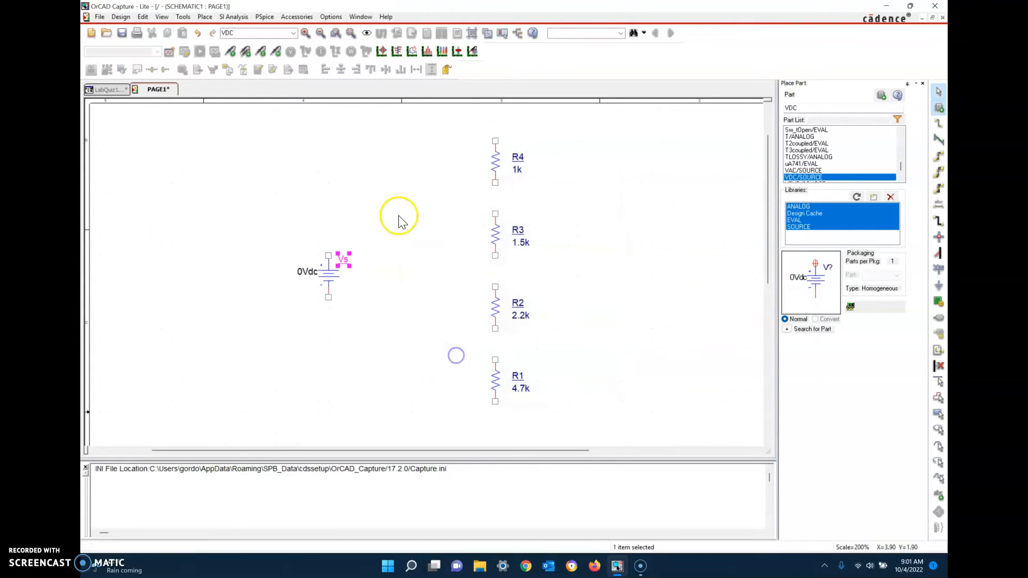
pyautogui.doubleClick(300, 274)
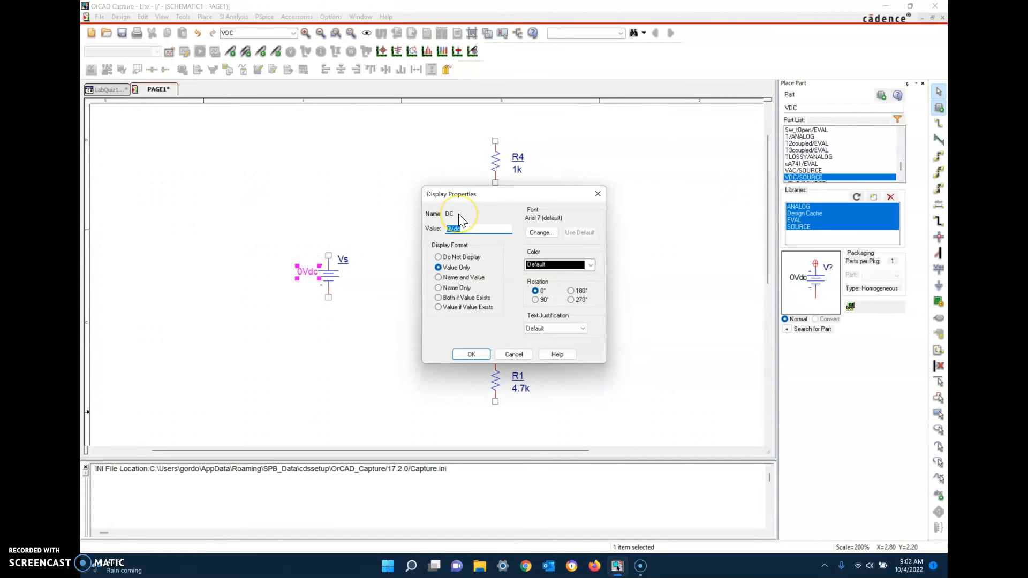
pyautogui.click(449, 229)
pyautogui.click(458, 357)
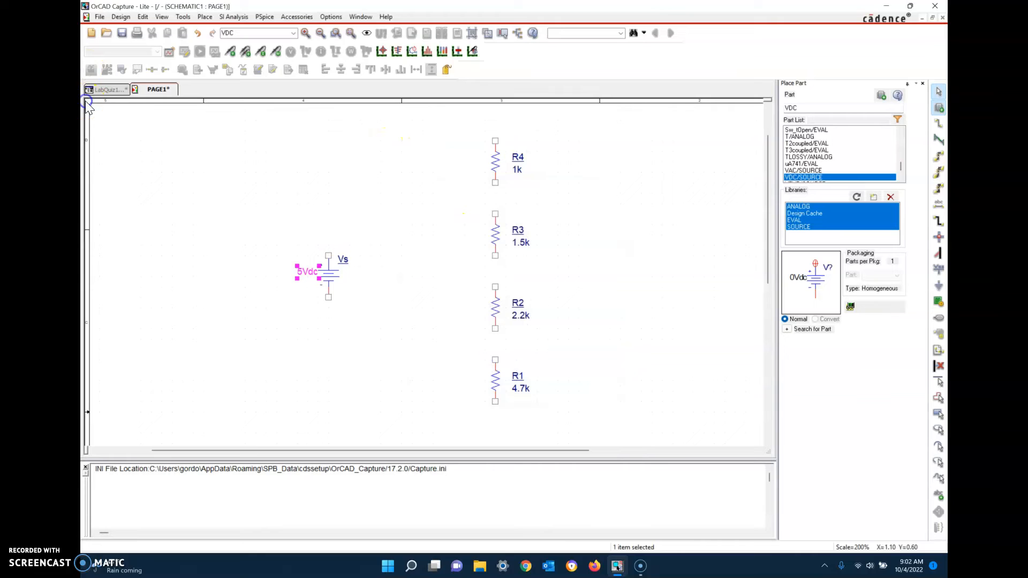
pyautogui.click(153, 109)
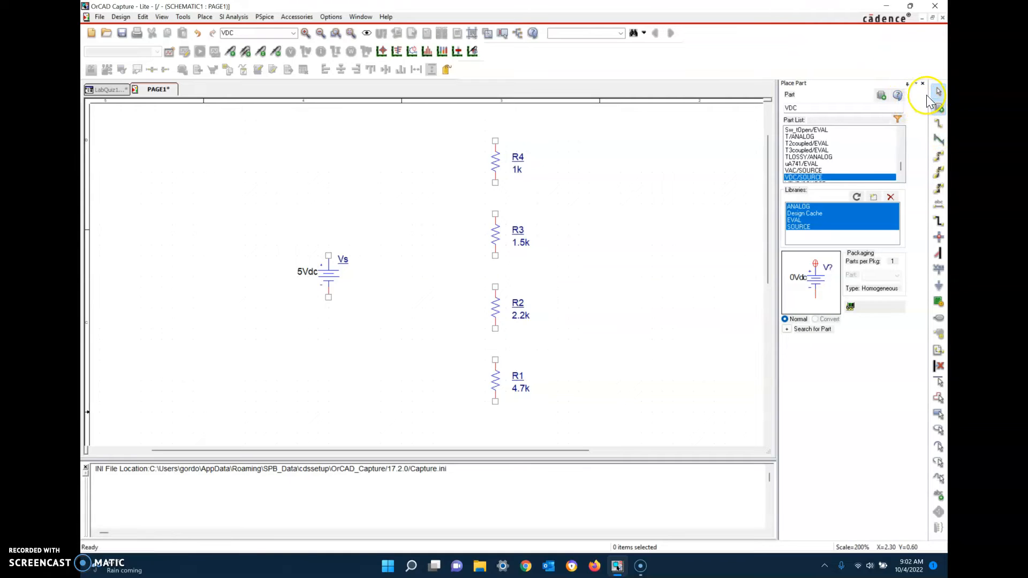
# Wire the positive terminal of Vs up and across to the upper pin of R4.
pyautogui.click(935, 122)
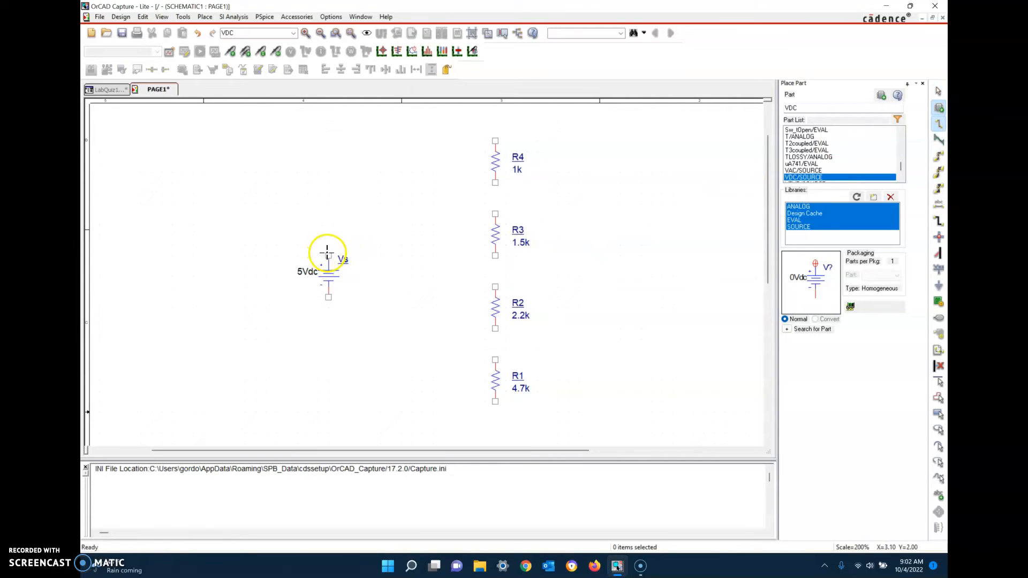
pyautogui.moveTo(327, 255); pyautogui.dragTo(334, 111)
pyautogui.click(333, 111)
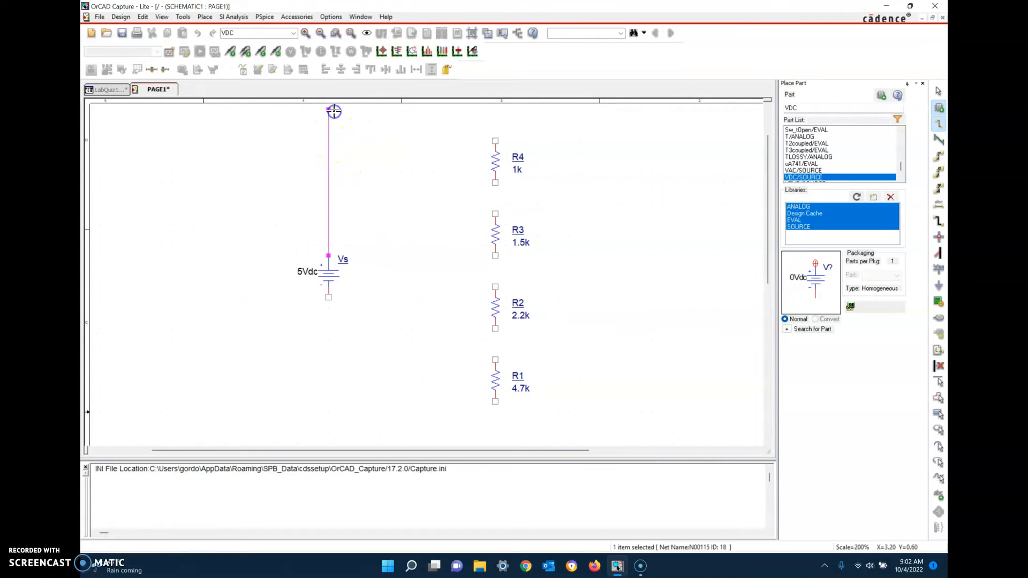
pyautogui.click(495, 110)
pyautogui.click(496, 141)
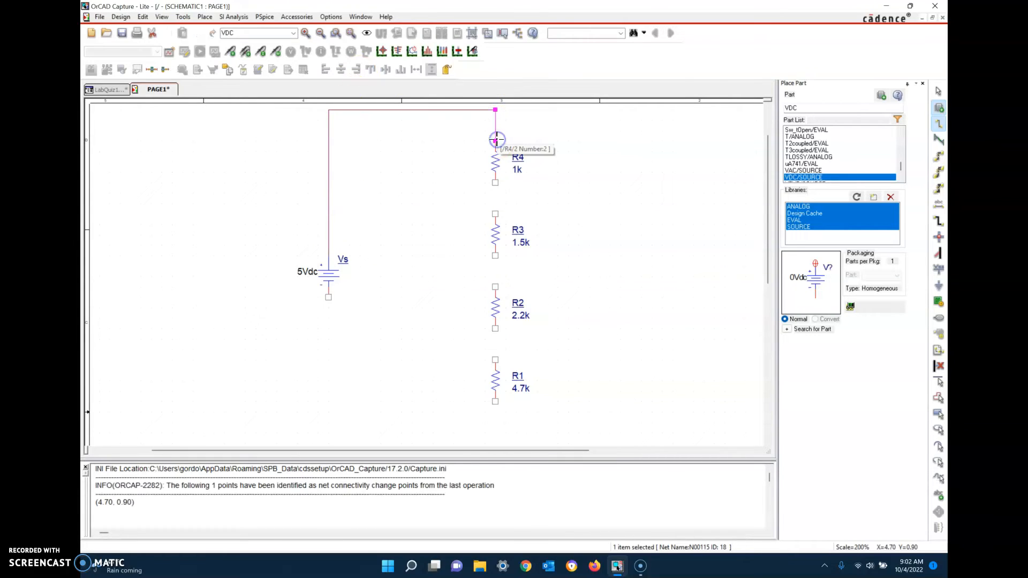
# Wire the resistor column in series, connecting R4 to R3, R3 to R2, and R2 to R1.
pyautogui.click(495, 182)
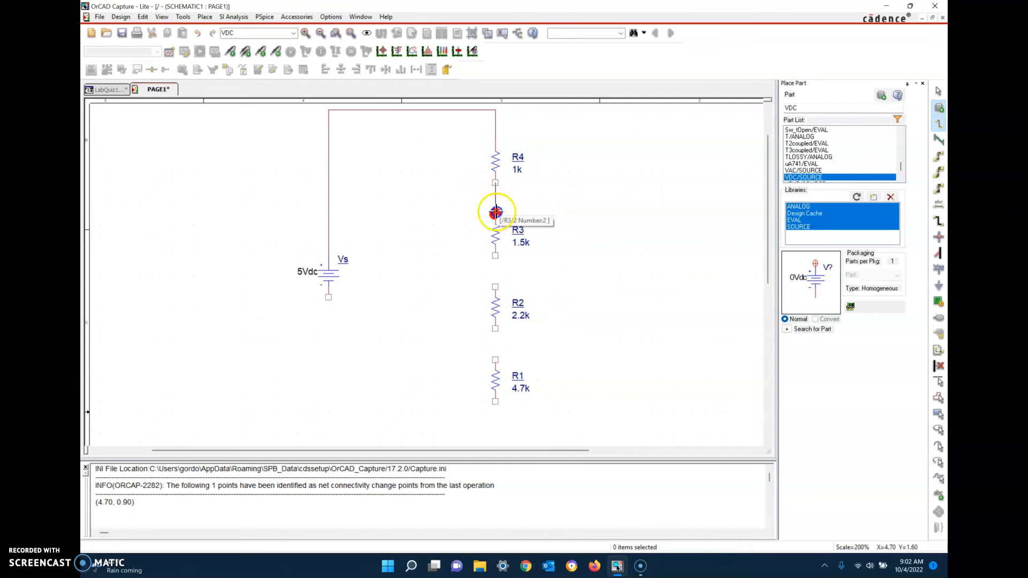
pyautogui.click(496, 213)
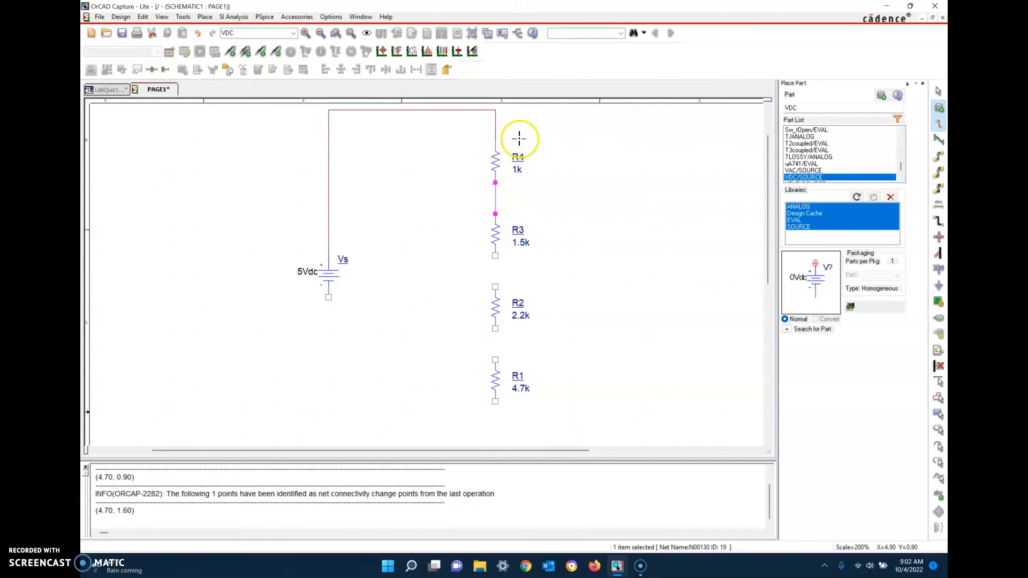
pyautogui.click(493, 256)
pyautogui.moveTo(493, 257); pyautogui.dragTo(495, 327)
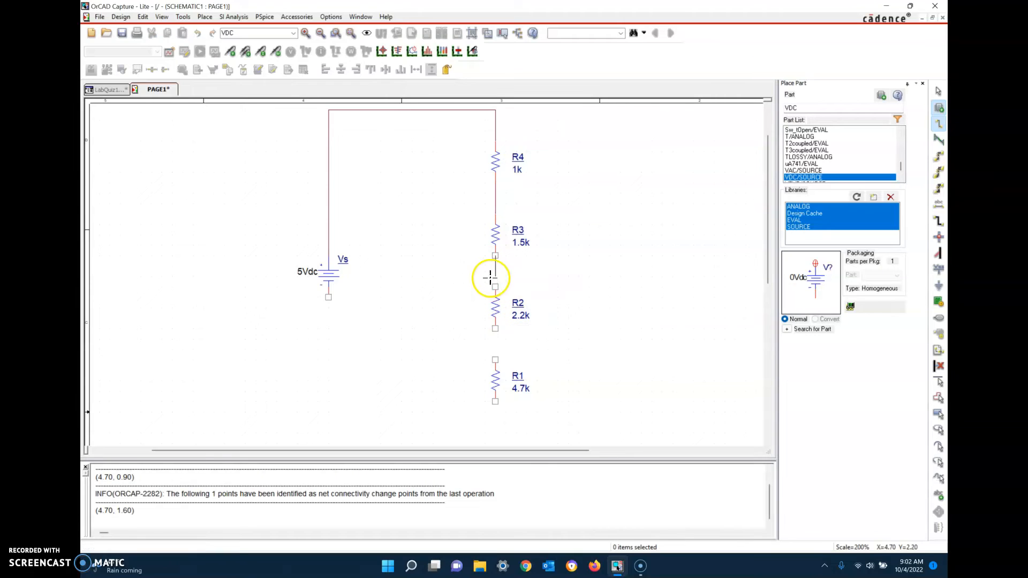
pyautogui.moveTo(496, 279); pyautogui.dragTo(496, 286)
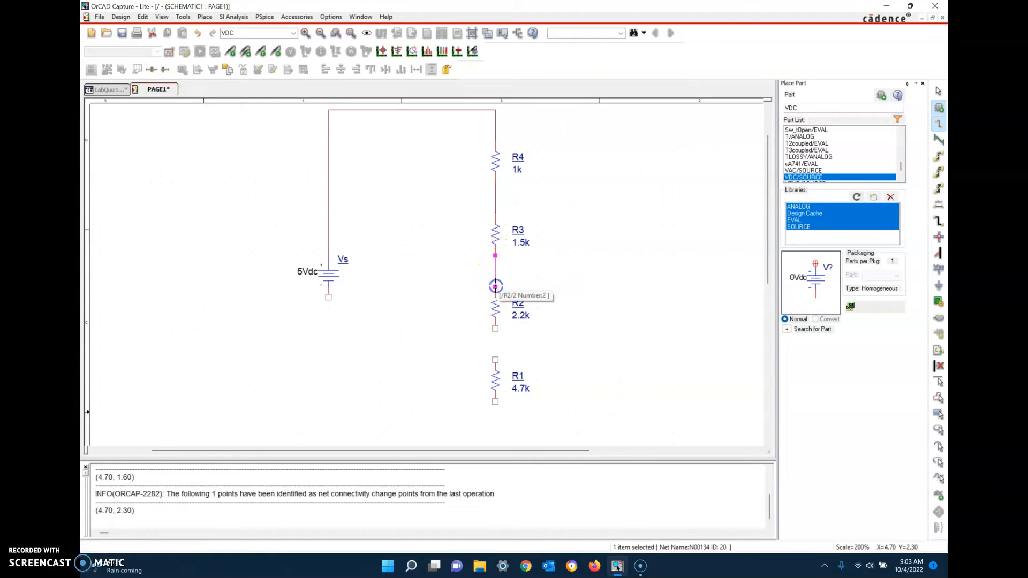
pyautogui.click(495, 329)
pyautogui.click(496, 360)
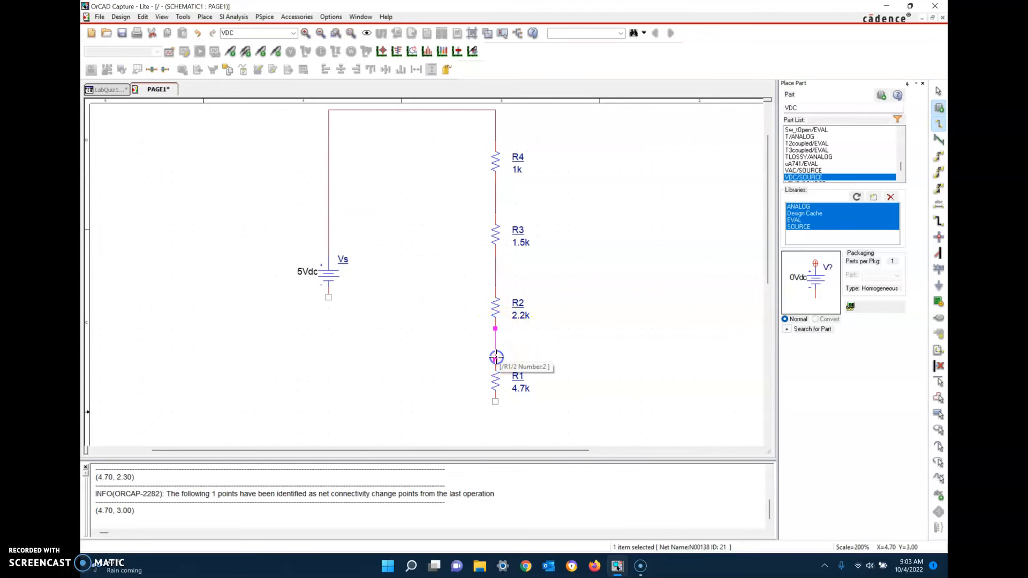
# Wire the negative terminal of Vs down and across to the lower pin of R1, closing the loop.
pyautogui.click(328, 297)
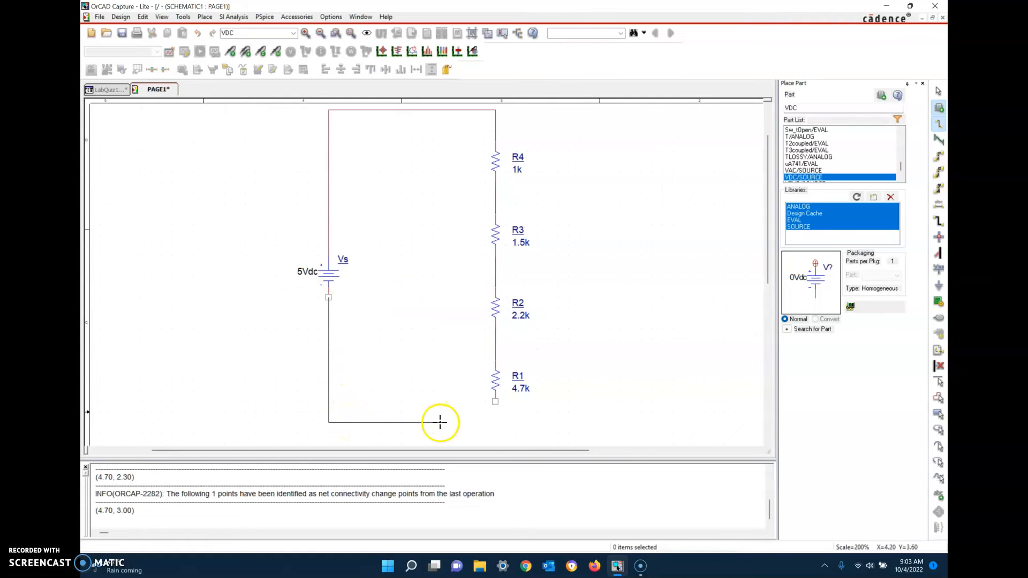
pyautogui.click(494, 427)
pyautogui.click(492, 404)
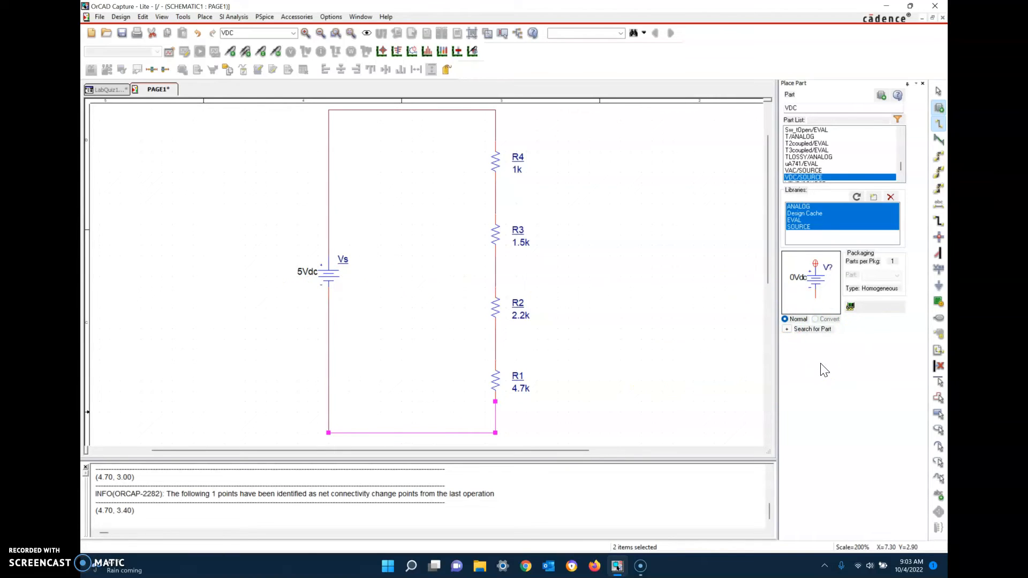
pyautogui.press('Escape')
pyautogui.click(669, 389)
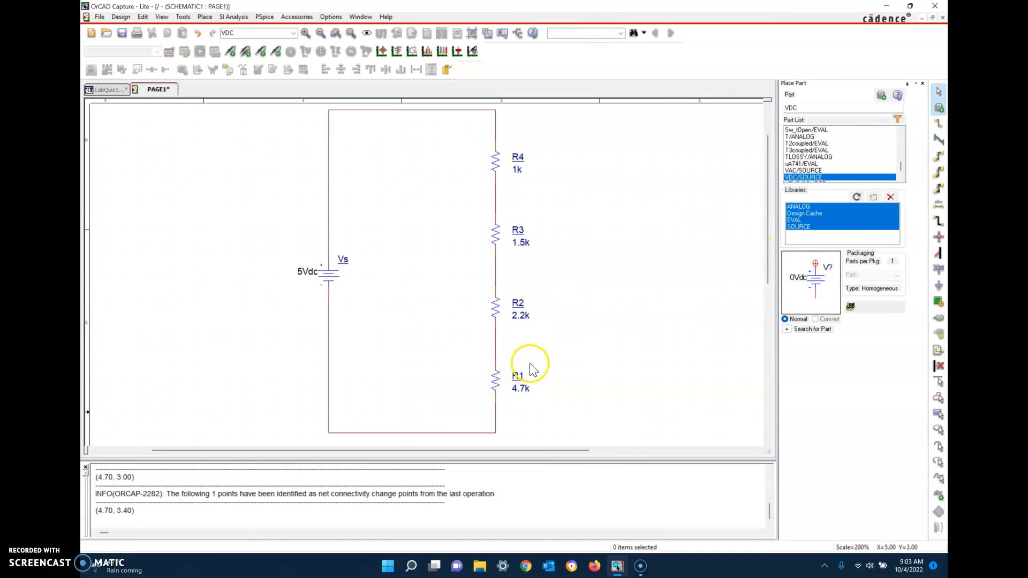
# Place the 0/CAPSYM ground symbol on the corner of the loop directly below Vs.
pyautogui.click(939, 286)
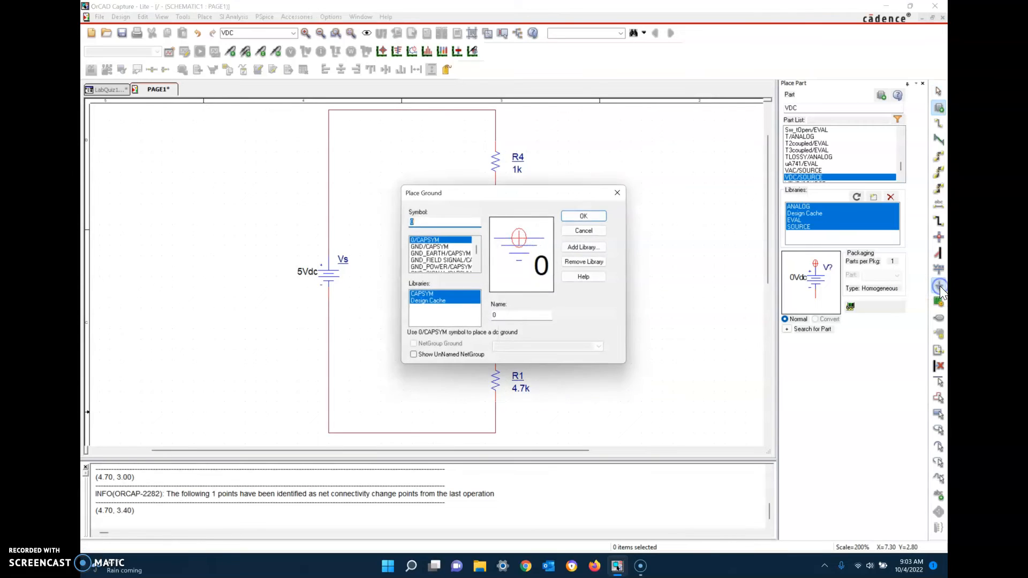
pyautogui.click(419, 242)
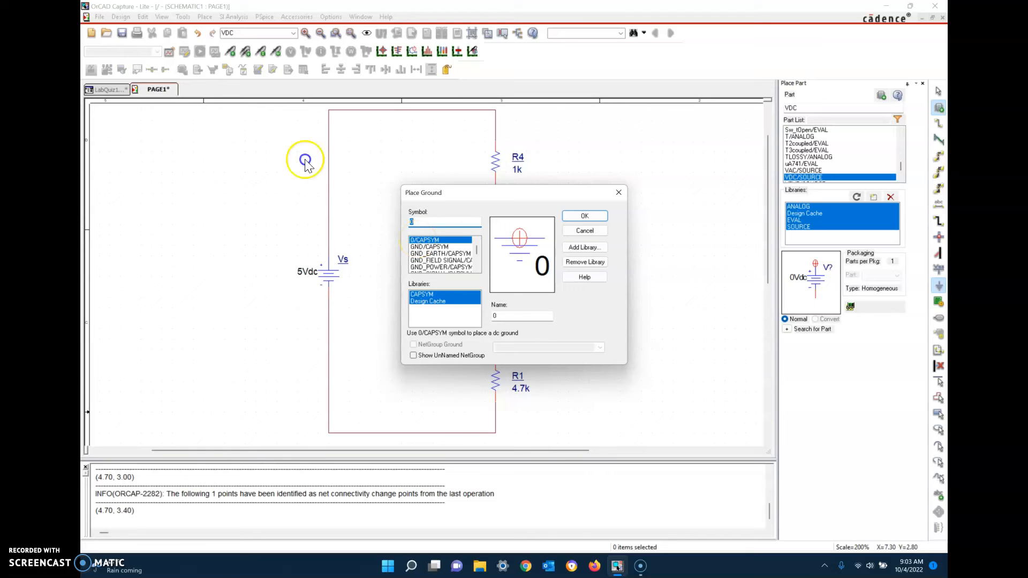
pyautogui.click(571, 220)
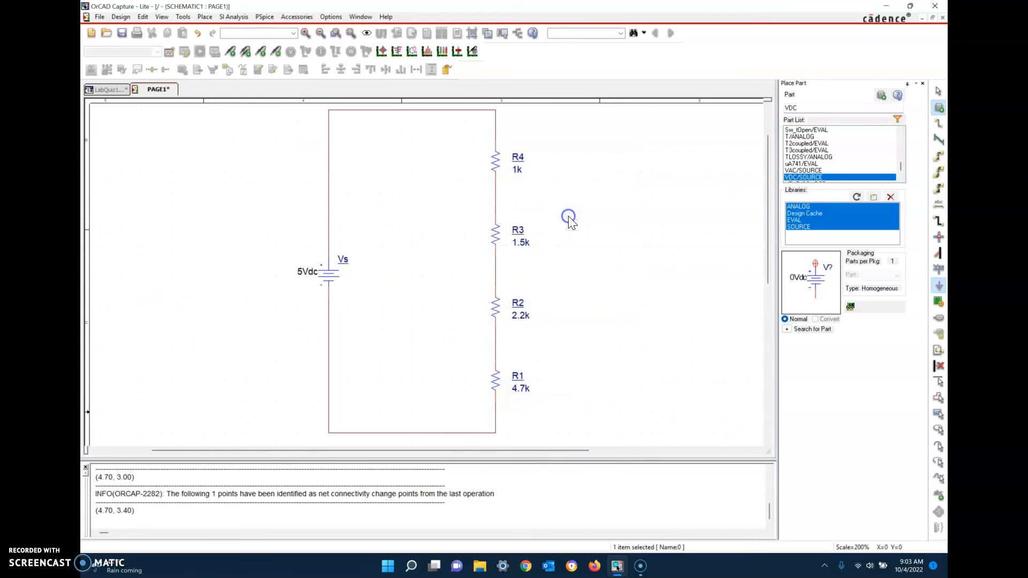
pyautogui.click(465, 447)
pyautogui.moveTo(468, 459); pyautogui.dragTo(335, 440)
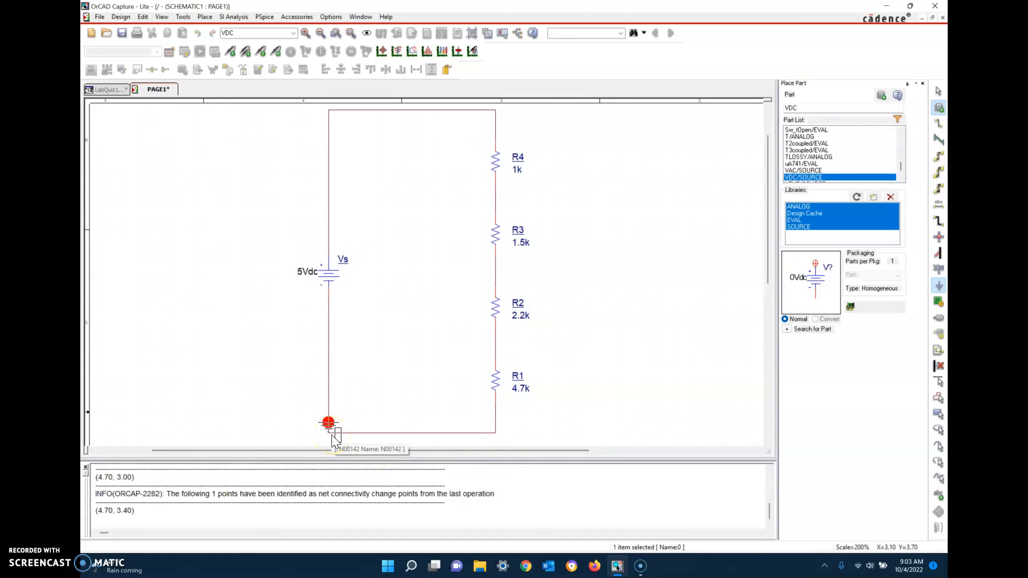
pyautogui.click(330, 442)
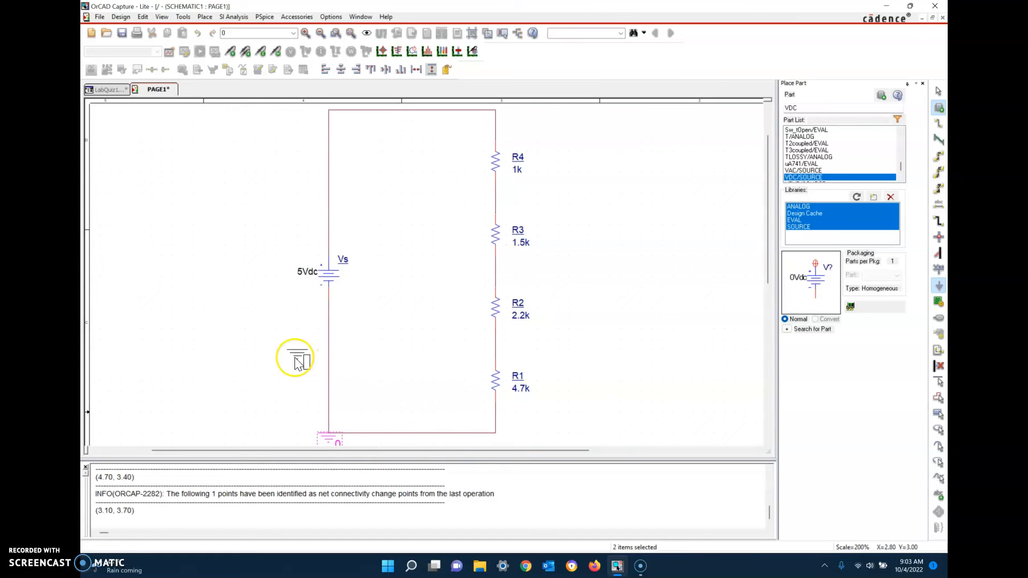
pyautogui.press('Escape')
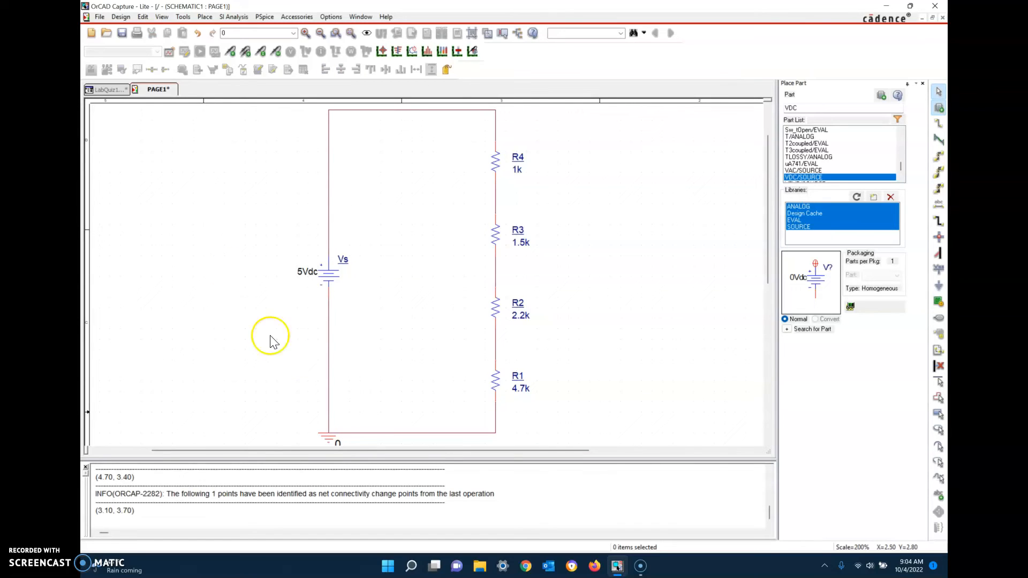
# Create a simulation profile named LabQuiz1, keeping the Time Domain (Transient) analysis with a run time of 1000ns.
pyautogui.click(169, 53)
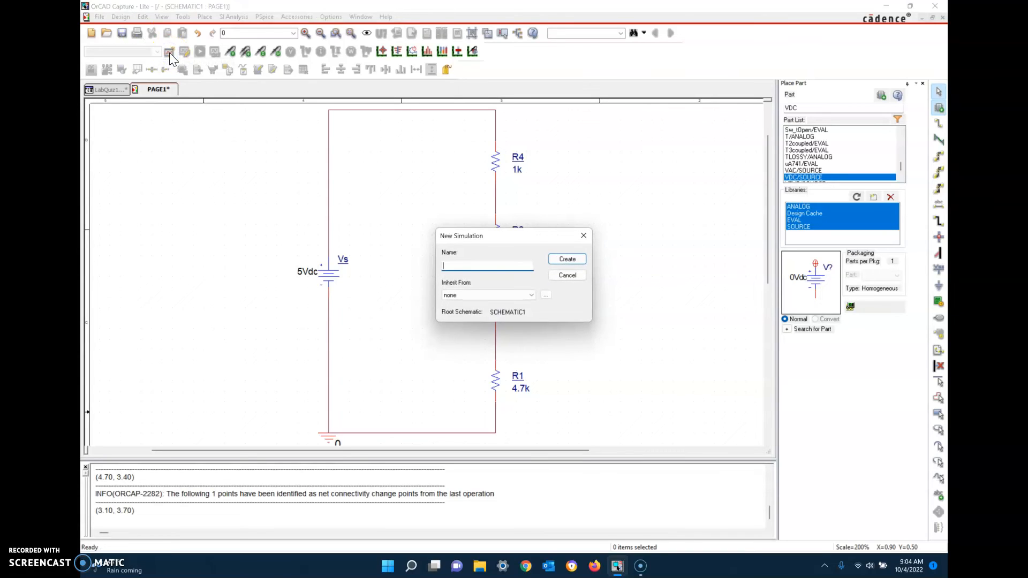
pyautogui.write('LabQuiz1')
pyautogui.click(567, 259)
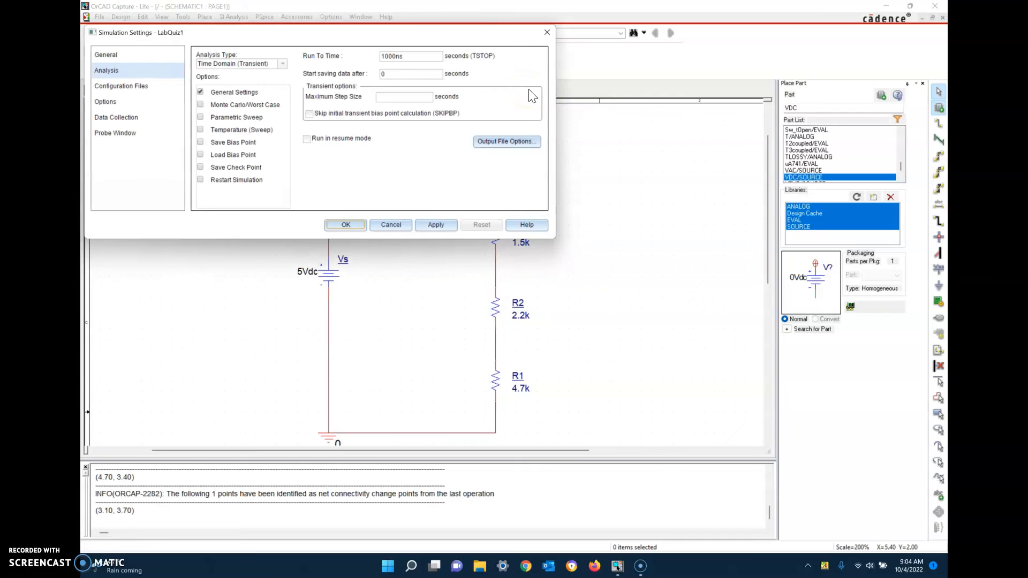
pyautogui.click(231, 64)
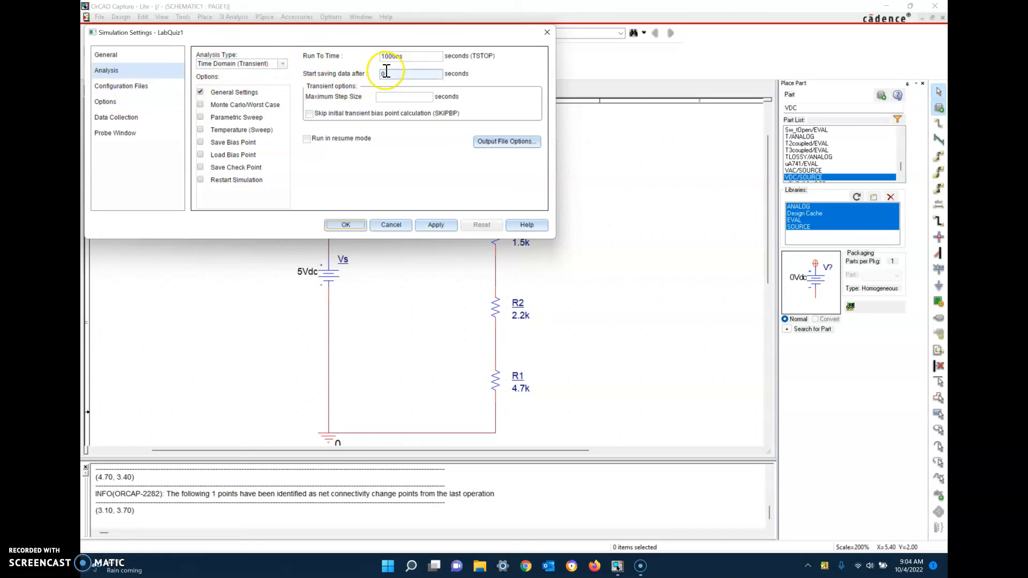
pyautogui.click(293, 82)
pyautogui.click(437, 227)
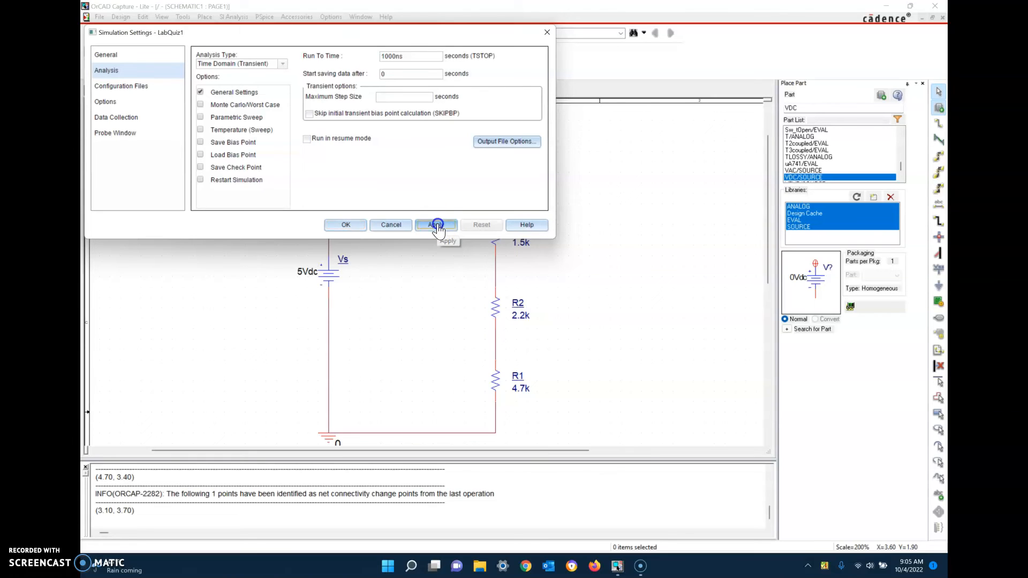
pyautogui.click(345, 227)
pyautogui.click(344, 225)
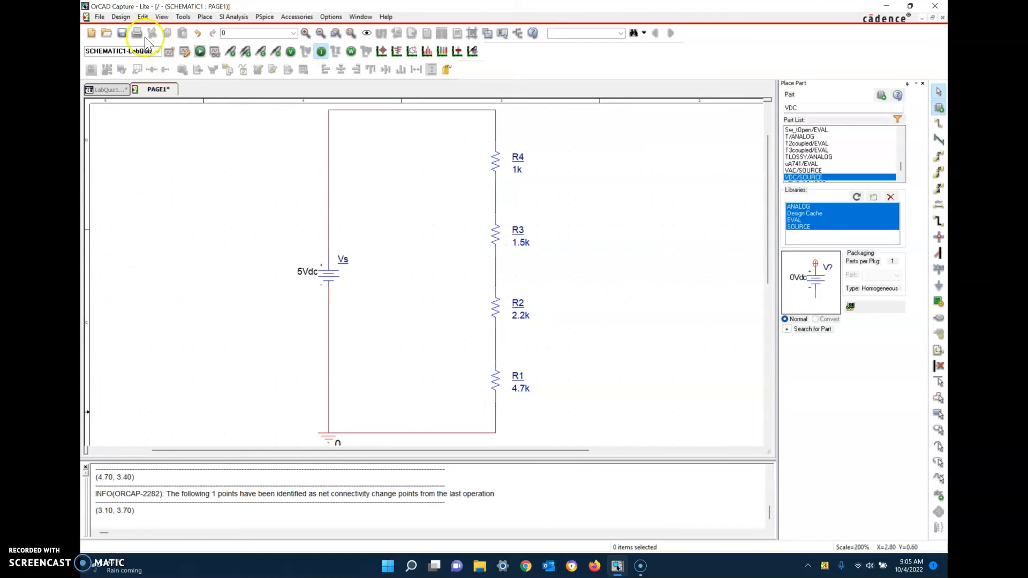
# Run the PSpice simulation and enlarge the schematic area so the ground symbol's label fits in view.
pyautogui.click(200, 53)
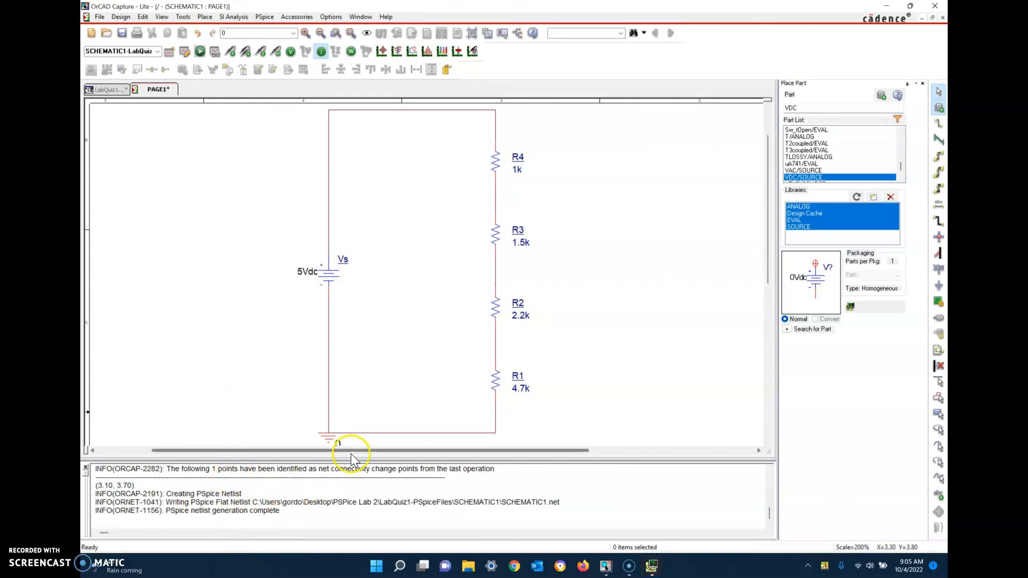
pyautogui.moveTo(348, 457); pyautogui.dragTo(353, 485)
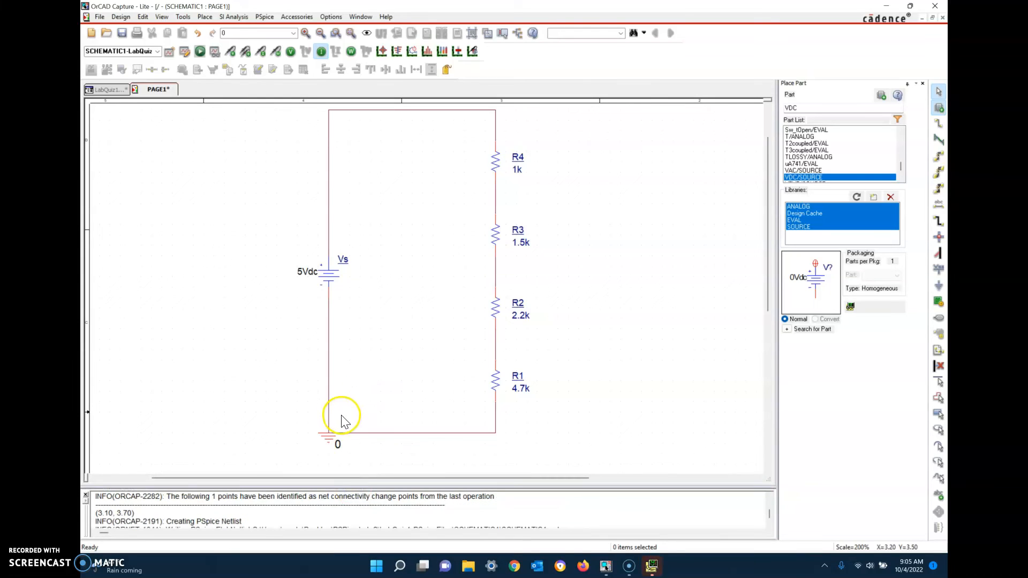
pyautogui.scroll(-1, 271, 508)
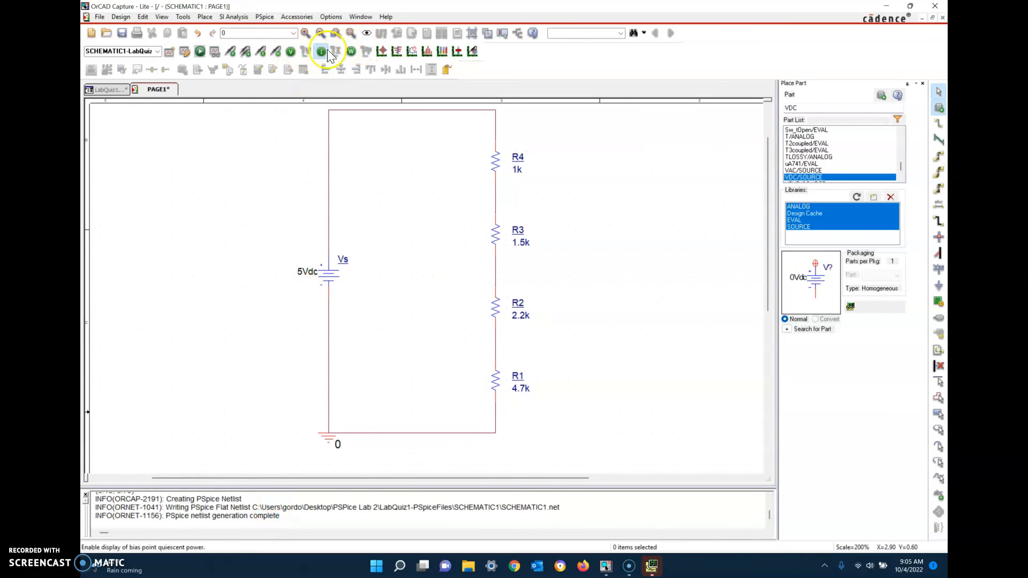
# Show the bias voltages on the schematic and hide the bias currents to read the node voltages alone.
pyautogui.click(289, 51)
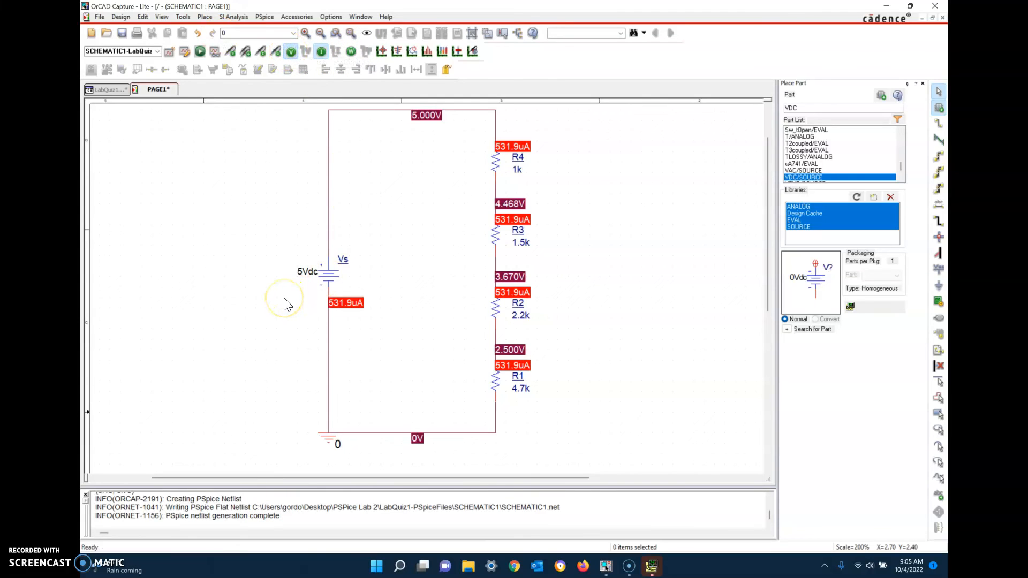
pyautogui.click(321, 51)
pyautogui.click(228, 256)
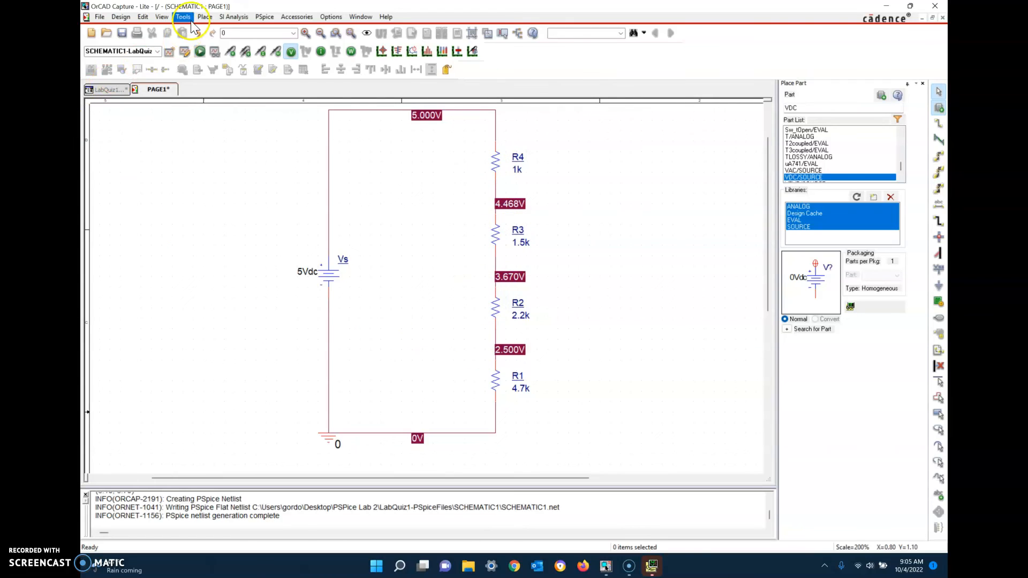
# Replace the bias voltage display with the bias currents to read the current through Vs and each resistor.
pyautogui.click(291, 50)
pyautogui.click(321, 52)
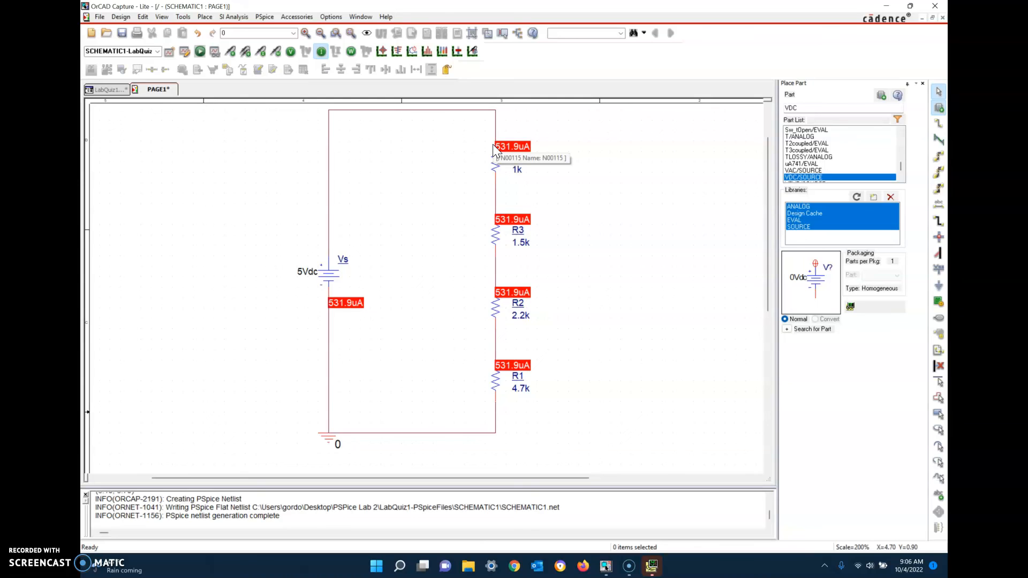
pyautogui.click(454, 262)
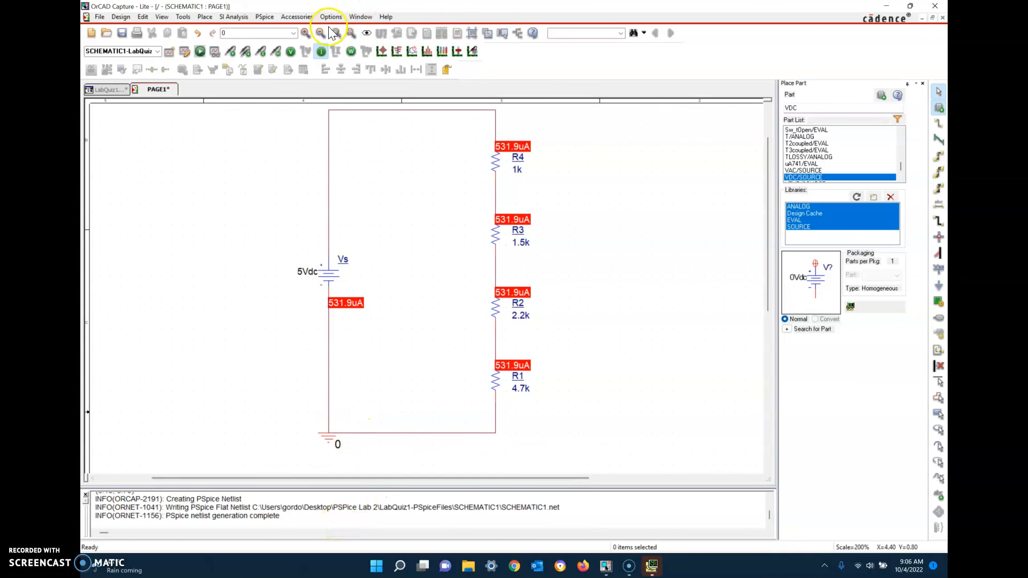
# Display the bias voltages, currents and powers together on the schematic.
pyautogui.click(321, 51)
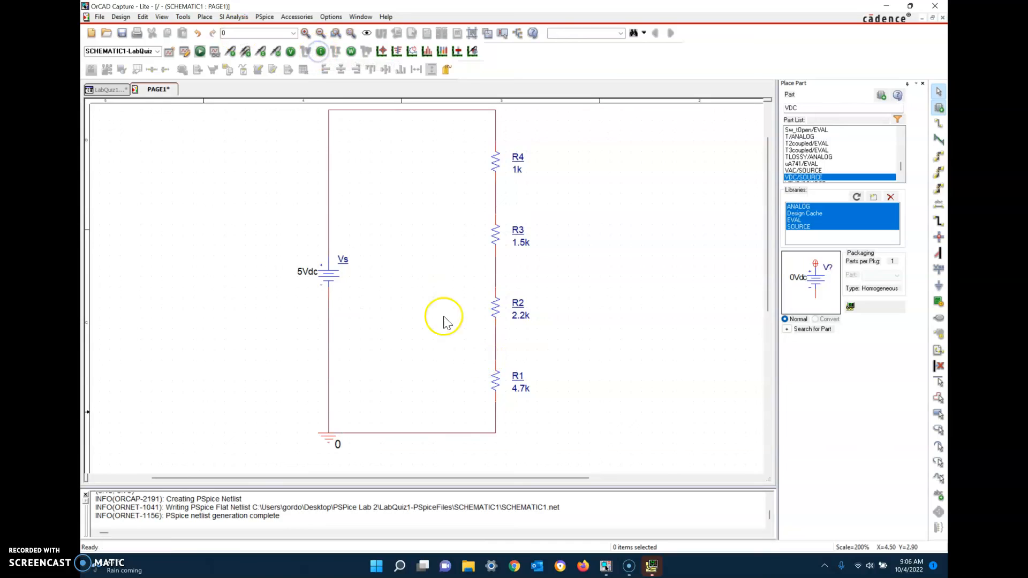
pyautogui.click(291, 51)
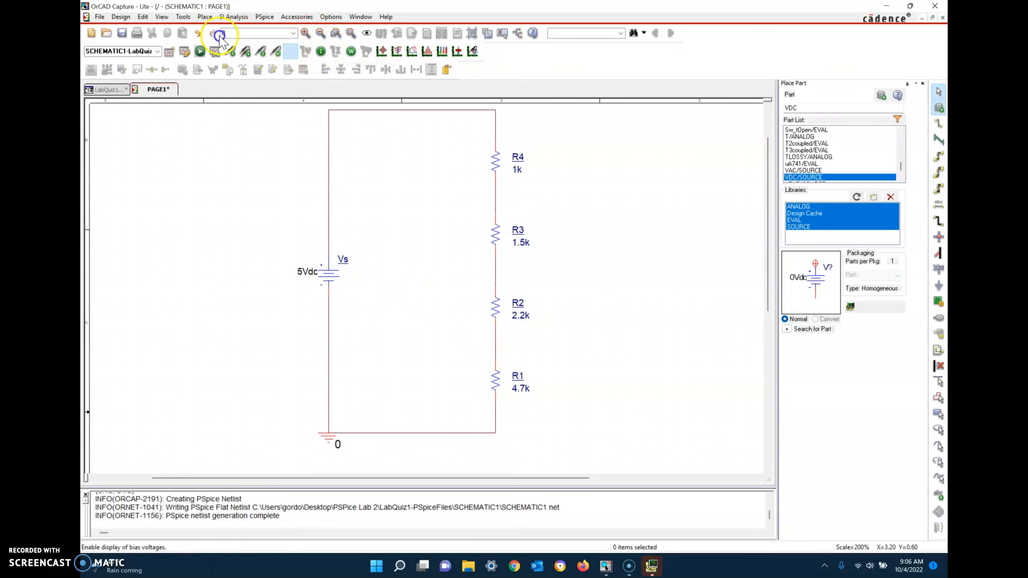
pyautogui.click(323, 51)
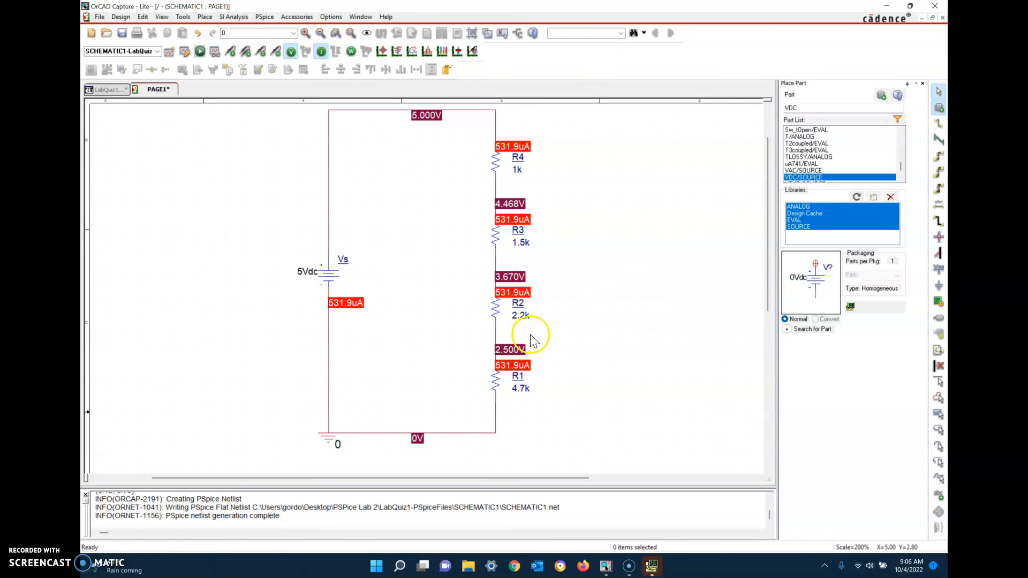
pyautogui.click(351, 51)
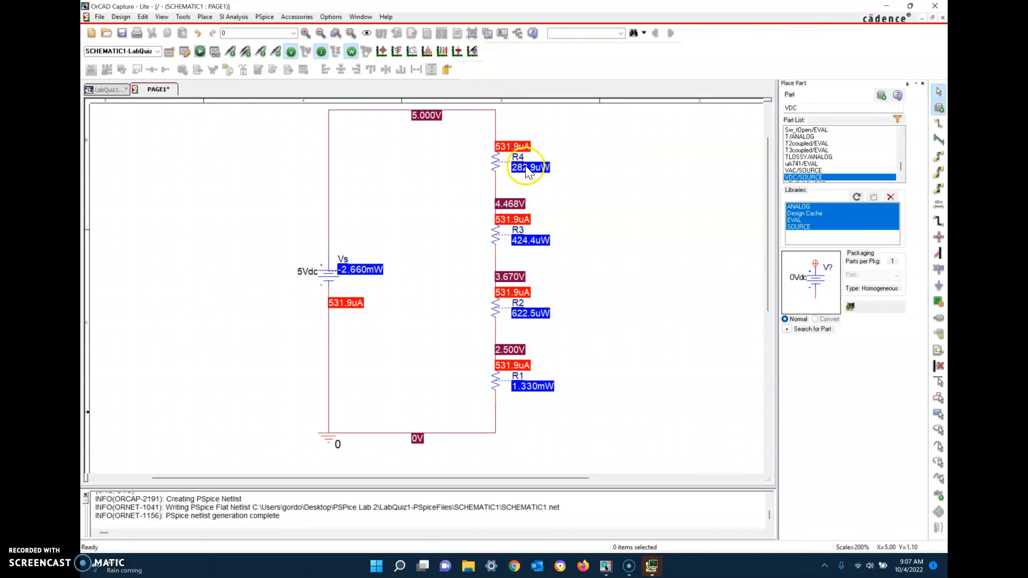
# Hide the bias voltages and currents, leaving only the power values, and examine those of Vs and R4.
pyautogui.click(291, 52)
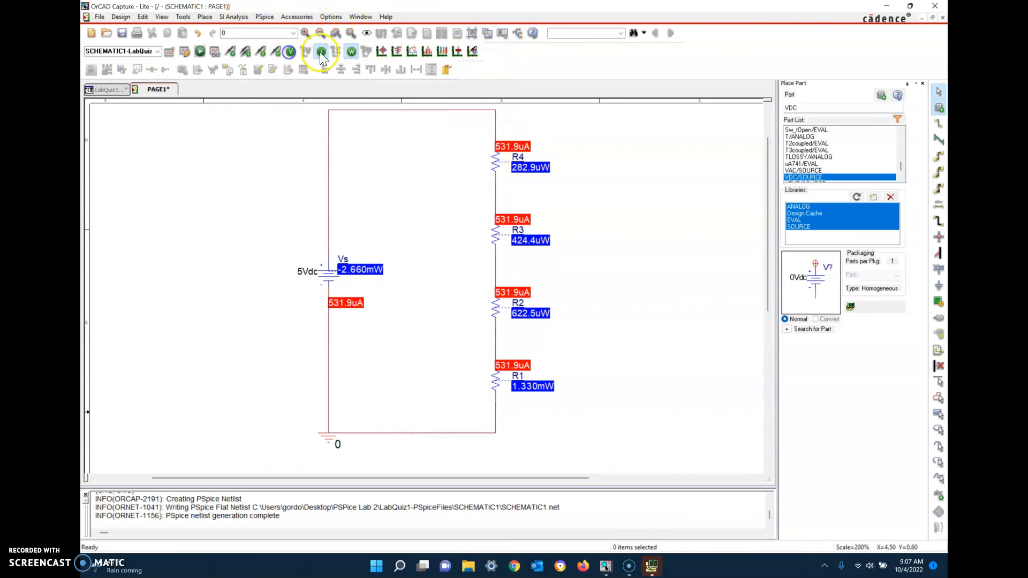
pyautogui.click(321, 52)
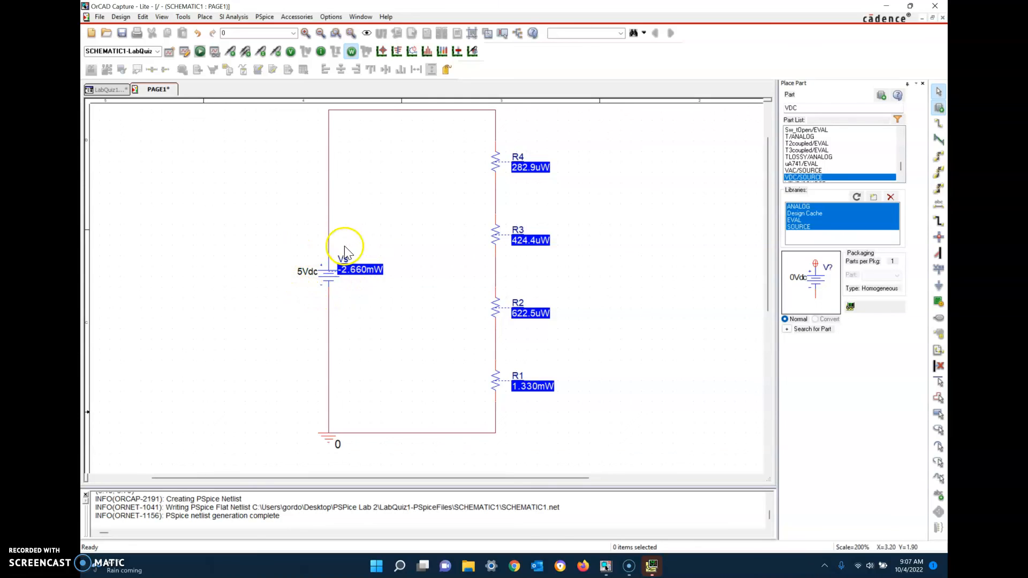
pyautogui.click(358, 270)
pyautogui.click(527, 157)
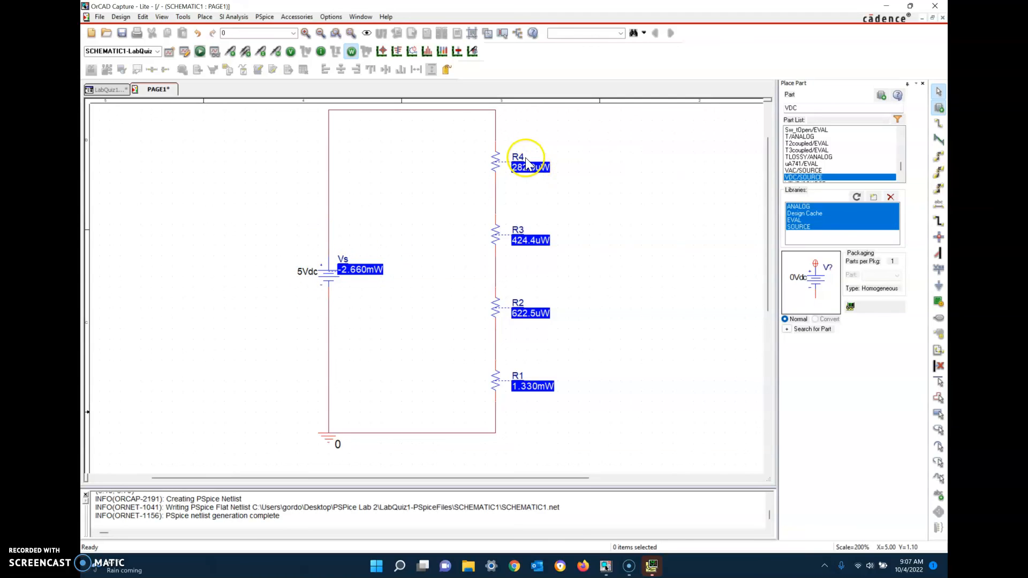